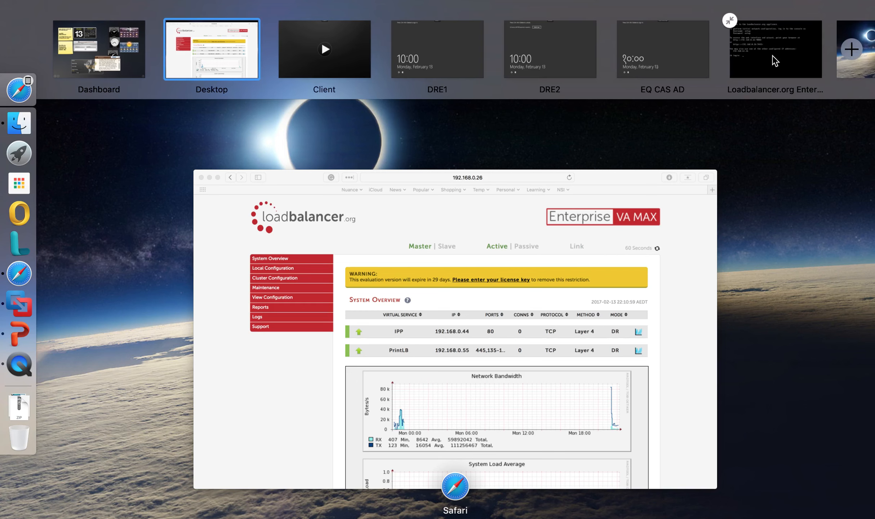
Switch to the load balancer's web interface in Safari and expand the PrintLB virtual service in the System Overview to show its real servers.
left_click(207, 66)
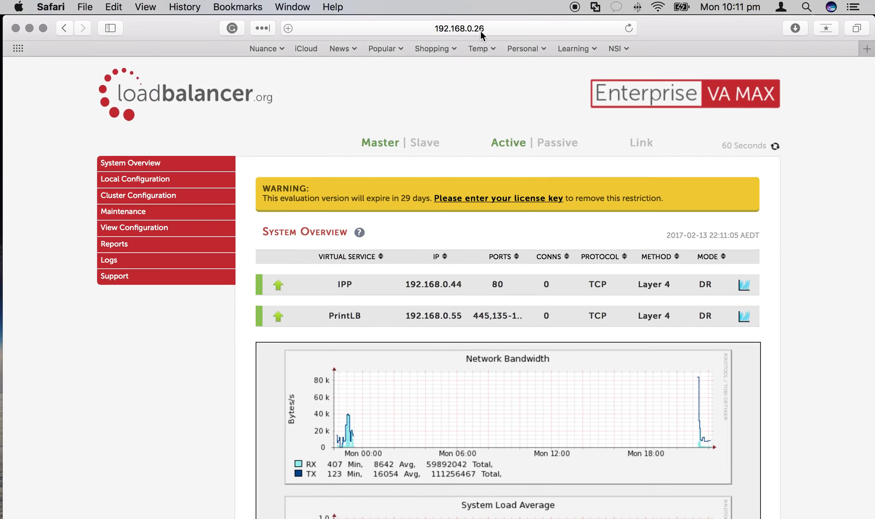
left_click(500, 27)
left_click(240, 166)
left_click(149, 164)
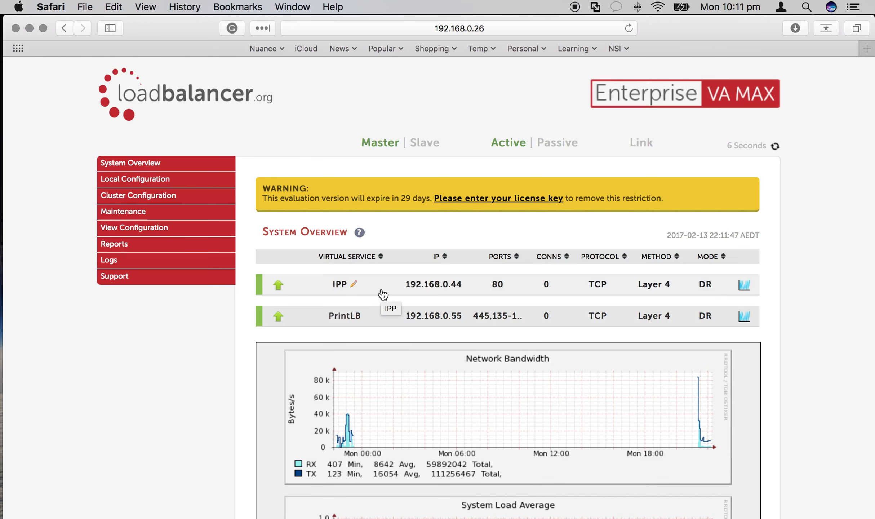
left_click(384, 319)
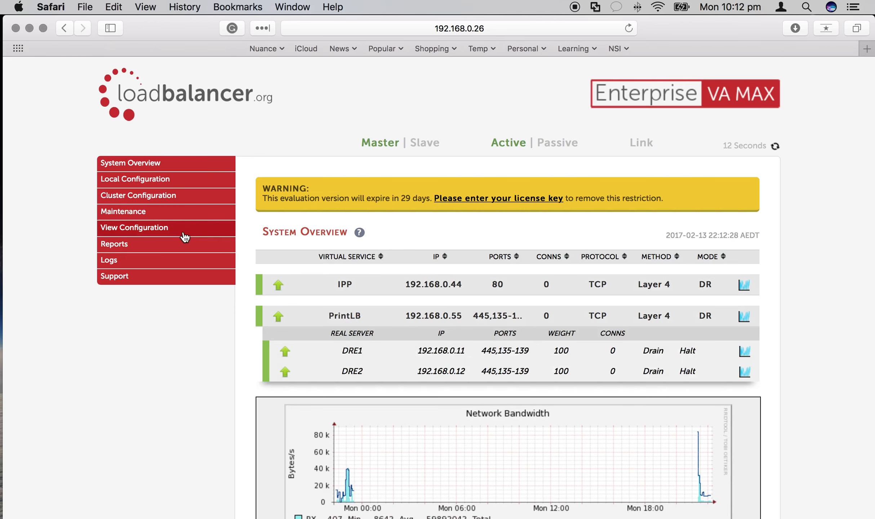
Open the Hostname & DNS page of the local configuration and check the primary domain name server.
left_click(149, 180)
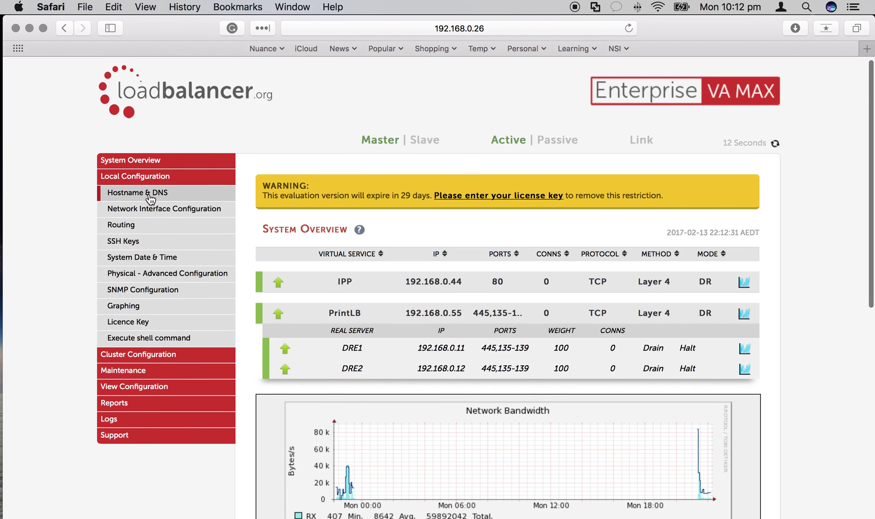
left_click(151, 197)
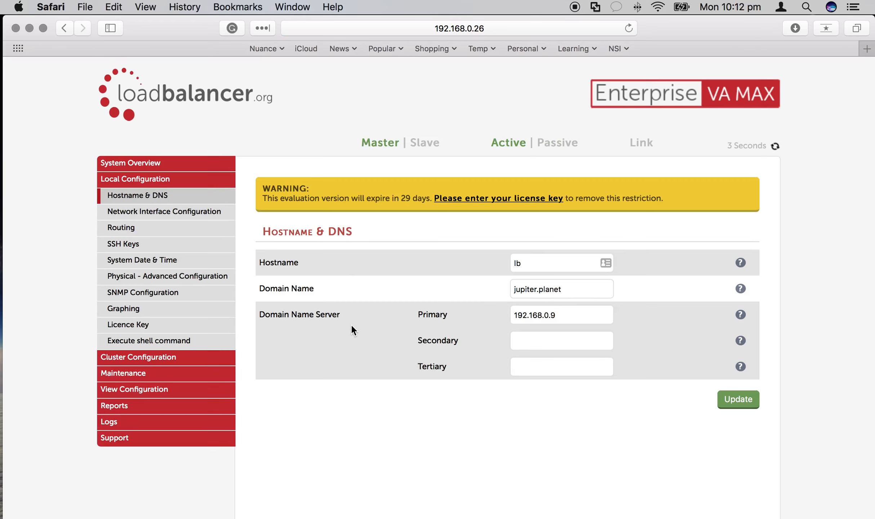
left_click(570, 319)
Open the Network Interface Configuration page and examine the IP address assignments of eth0 and eth1.
left_click(173, 212)
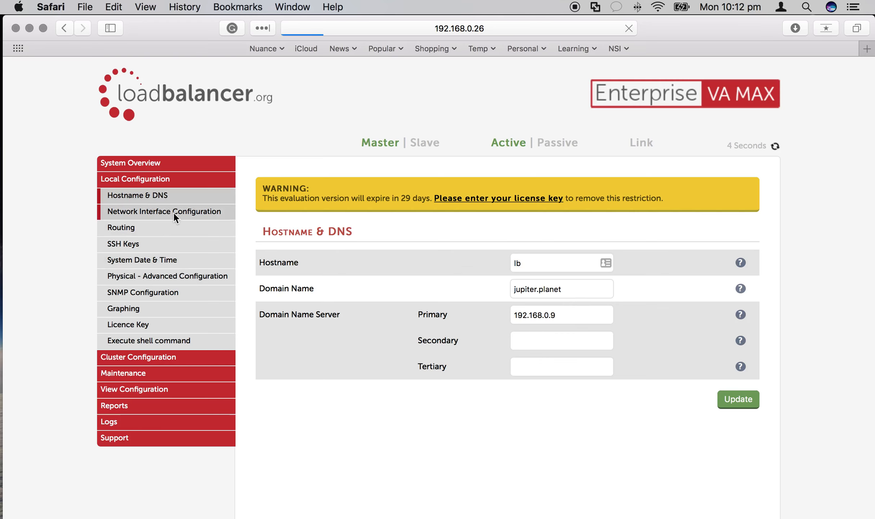
scroll(382, 328, "down", 3)
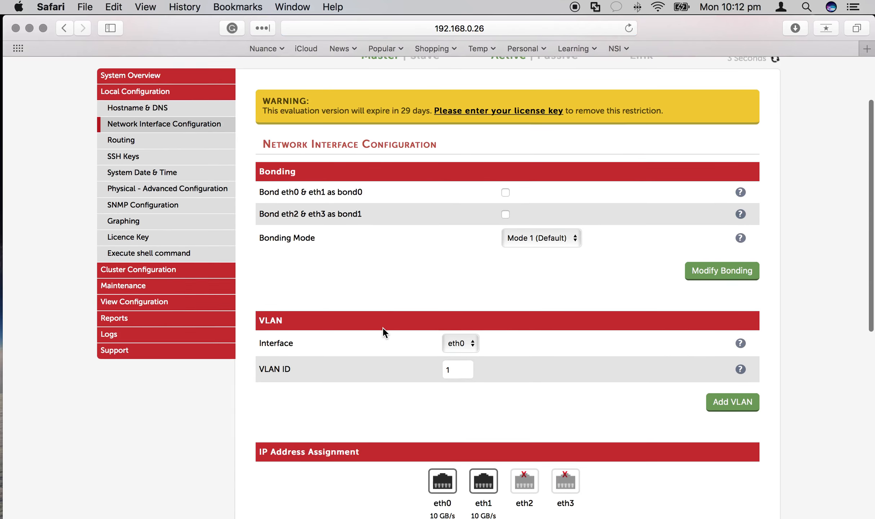
scroll(384, 332, "down", 2)
scroll(501, 439, "down", 5)
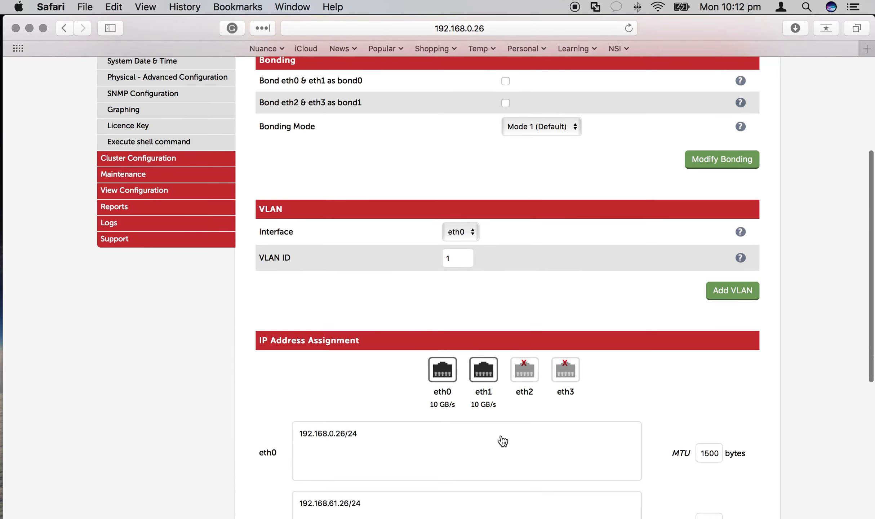
scroll(439, 331, "down", 2)
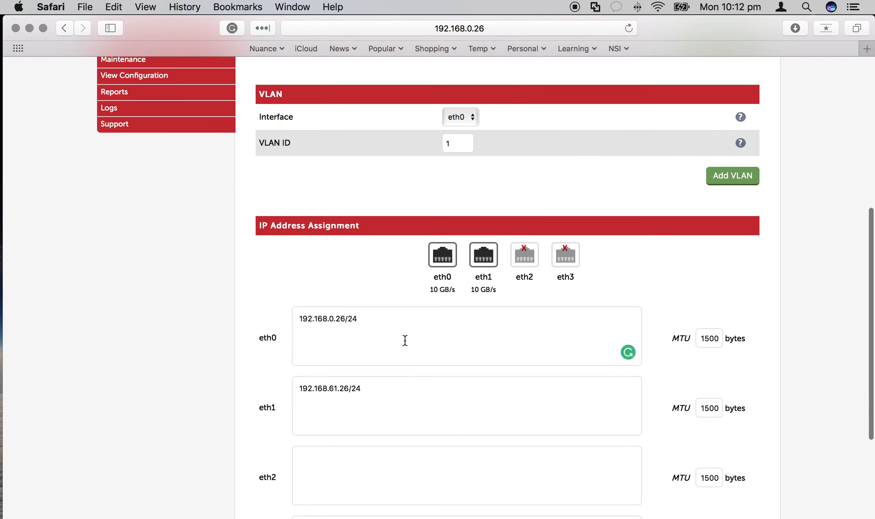
left_click(378, 323)
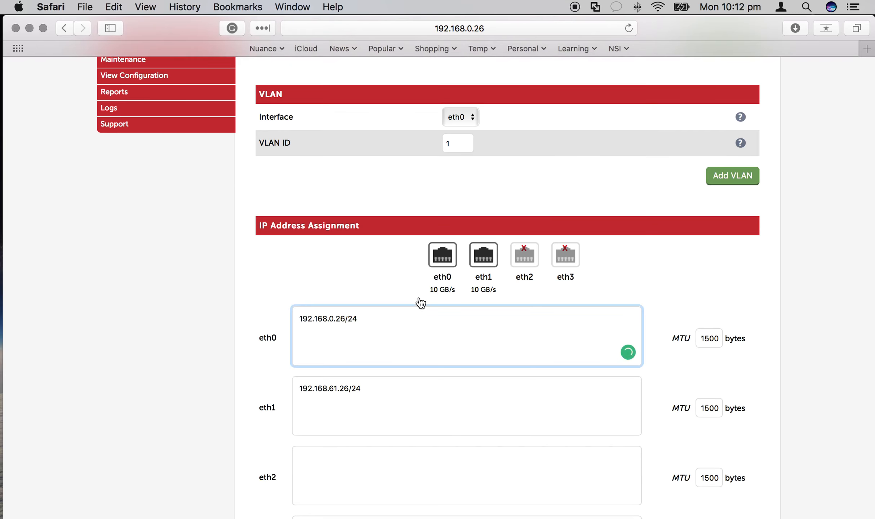
left_click(400, 399)
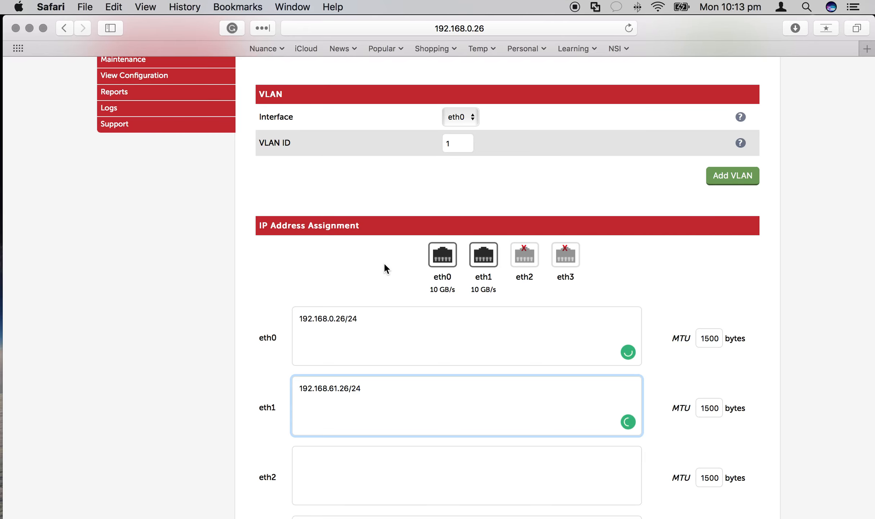
scroll(383, 262, "up", 6)
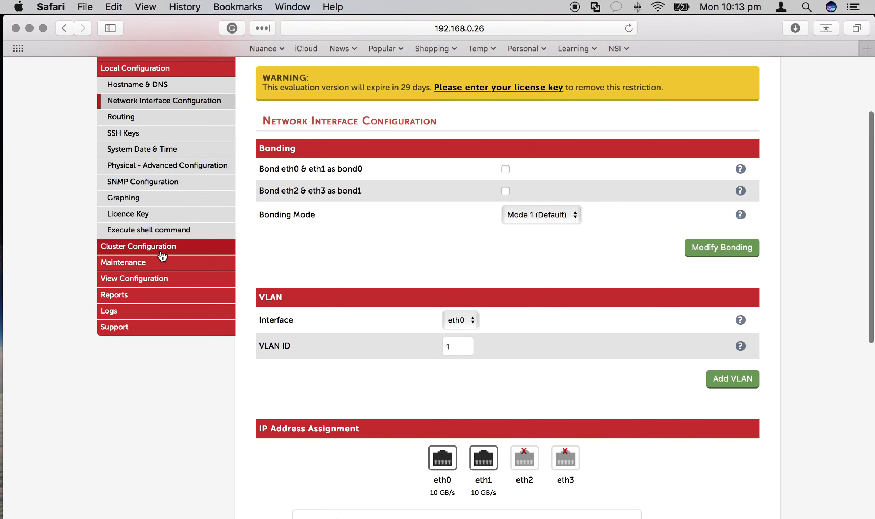
Open the Layer 4 virtual service PrintLB for modification and review its forwarding method choices, keeping Direct Routing.
left_click(169, 252)
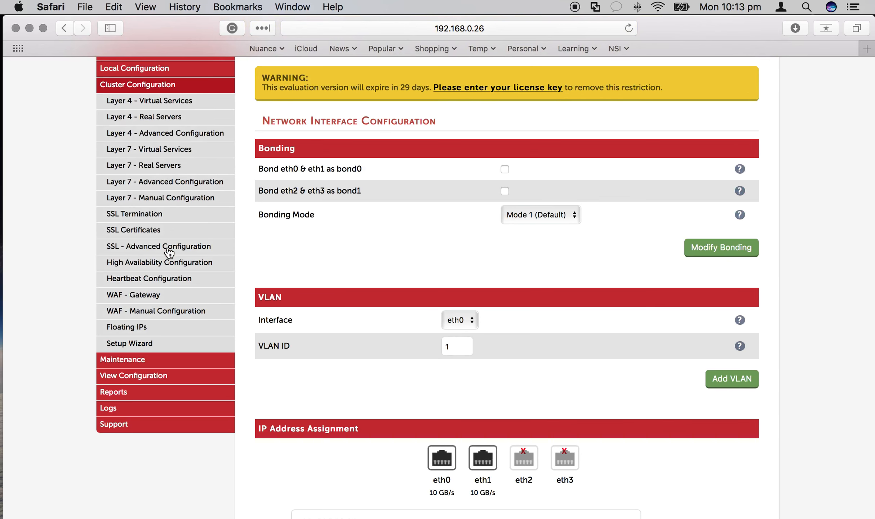
left_click(185, 102)
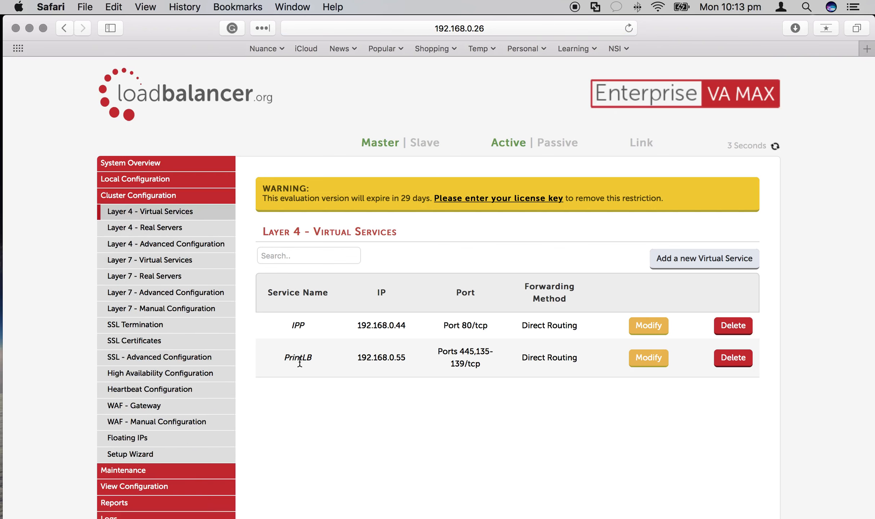
left_click(636, 361)
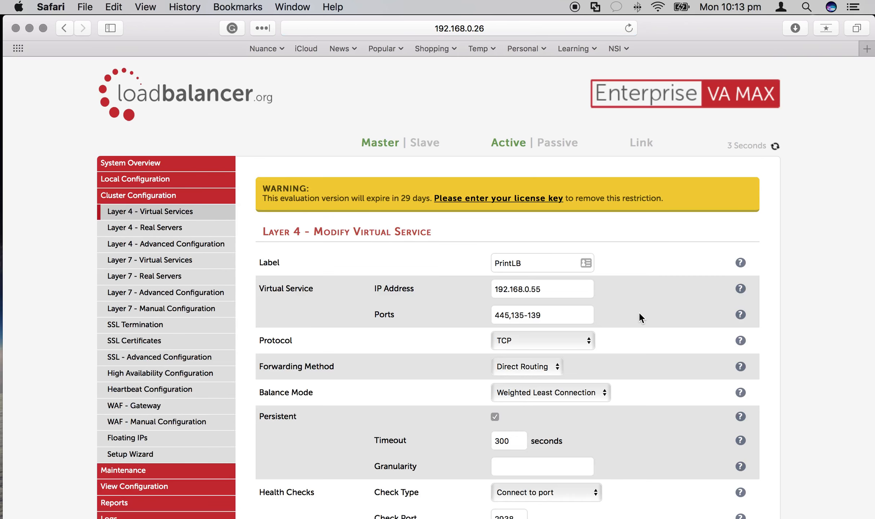
scroll(640, 313, "down", 1)
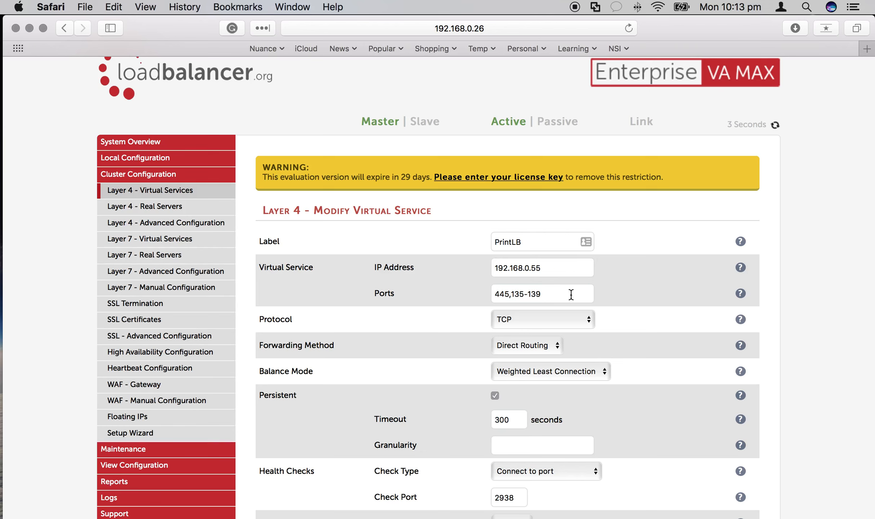
left_click(556, 346)
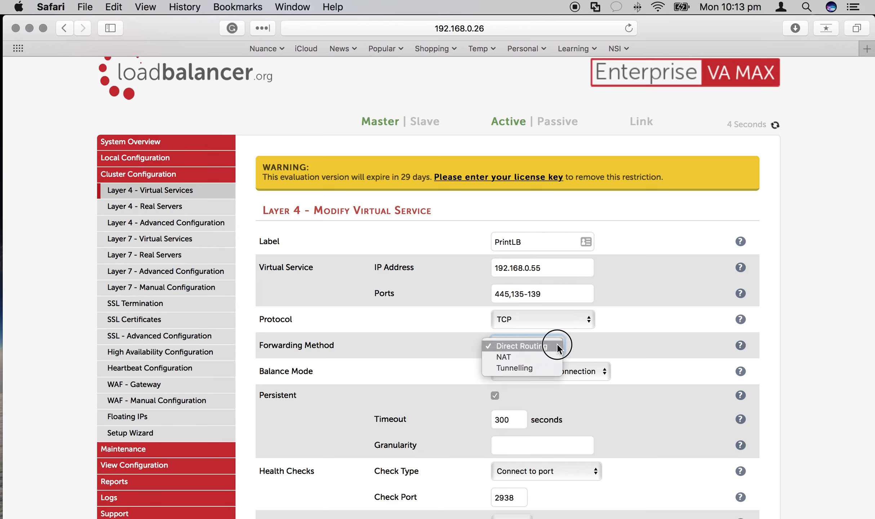
left_click(556, 346)
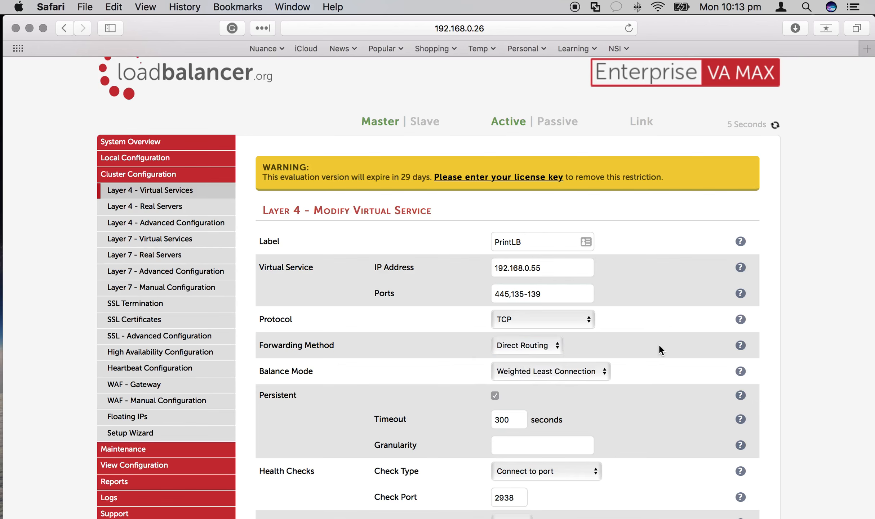
Review PrintLB's balance mode, persistence and health check port settings, down to the virtual services list.
scroll(659, 346, "down", 5)
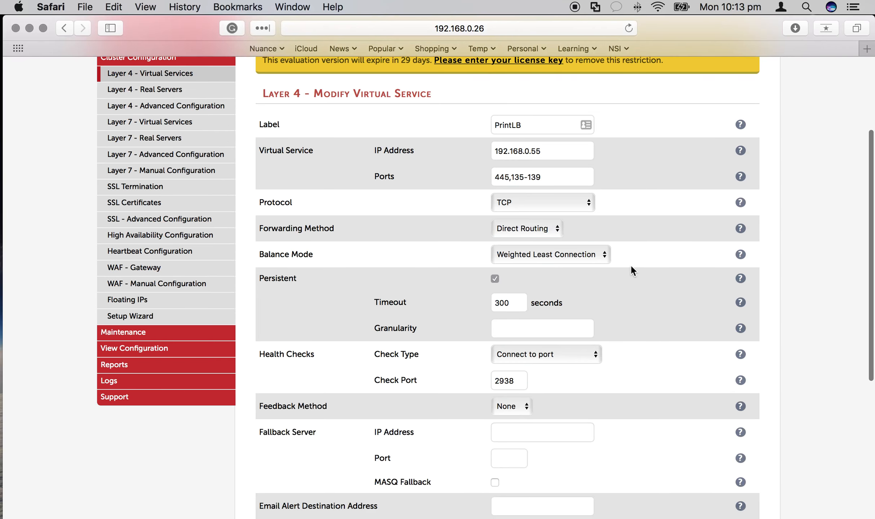
scroll(679, 302, "down", 1)
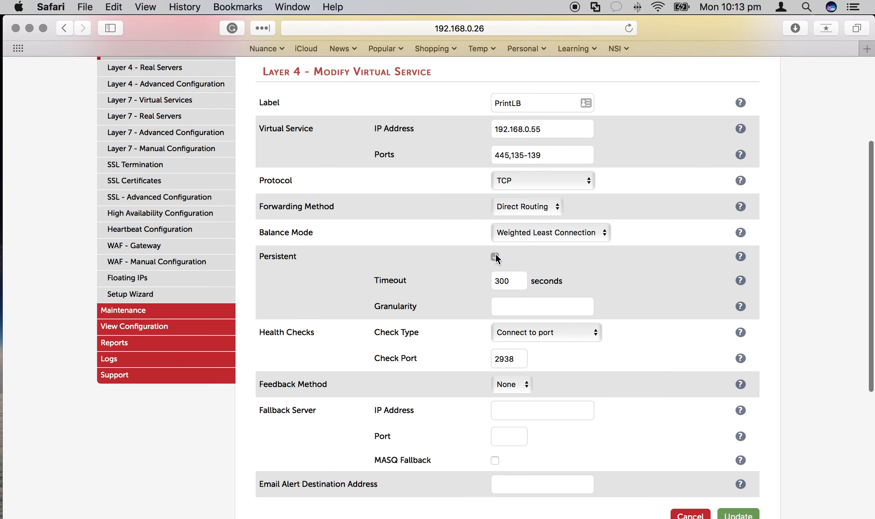
scroll(628, 296, "down", 1)
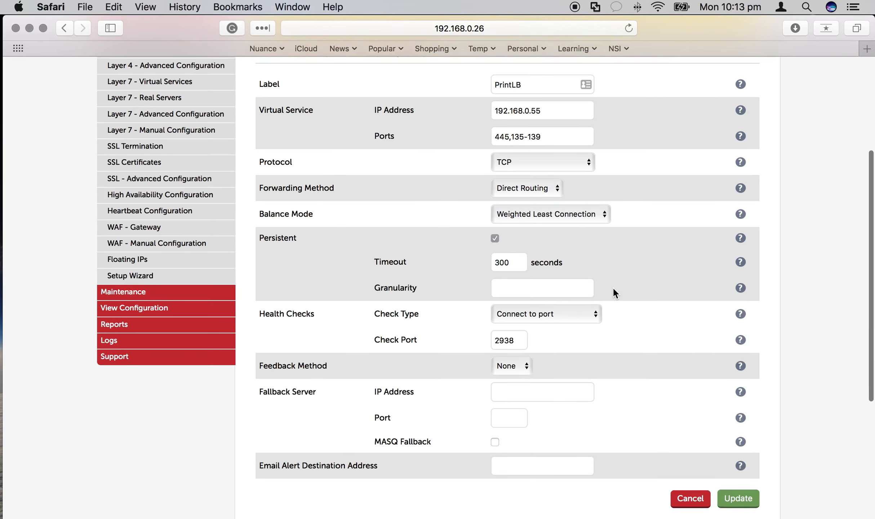
left_click(516, 340)
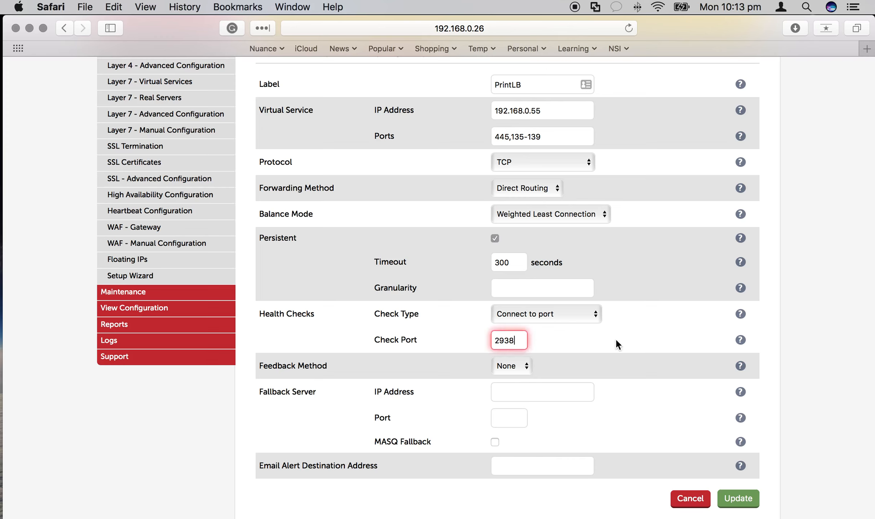
scroll(616, 341, "down", 5)
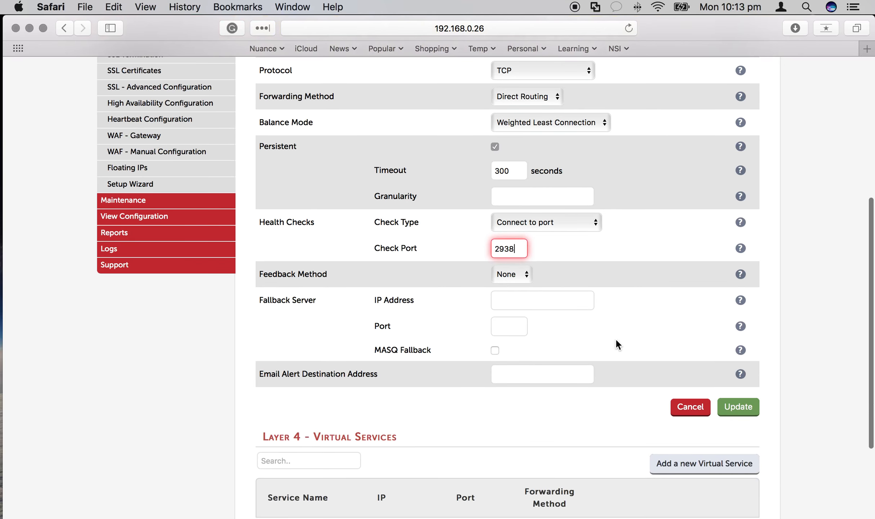
scroll(615, 338, "down", 5)
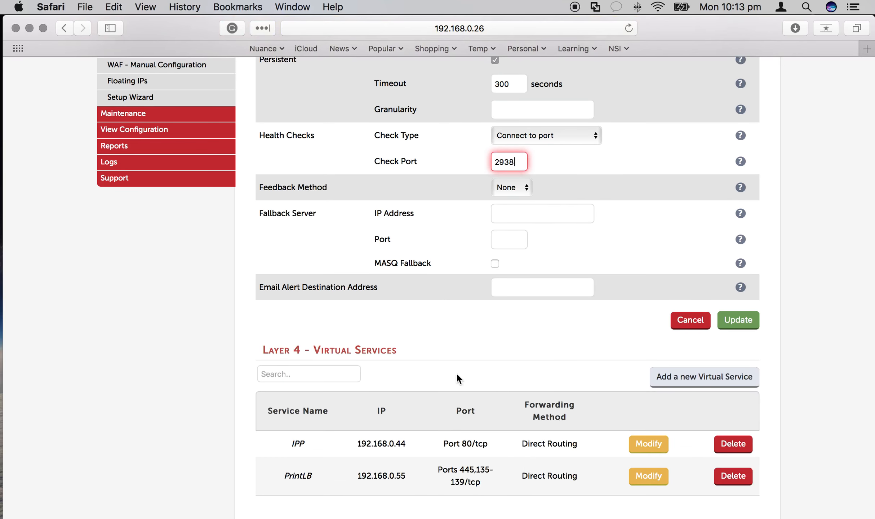
Open the Layer 4 real servers page to examine the servers assigned to IPP and PrintLB.
scroll(559, 339, "up", 12)
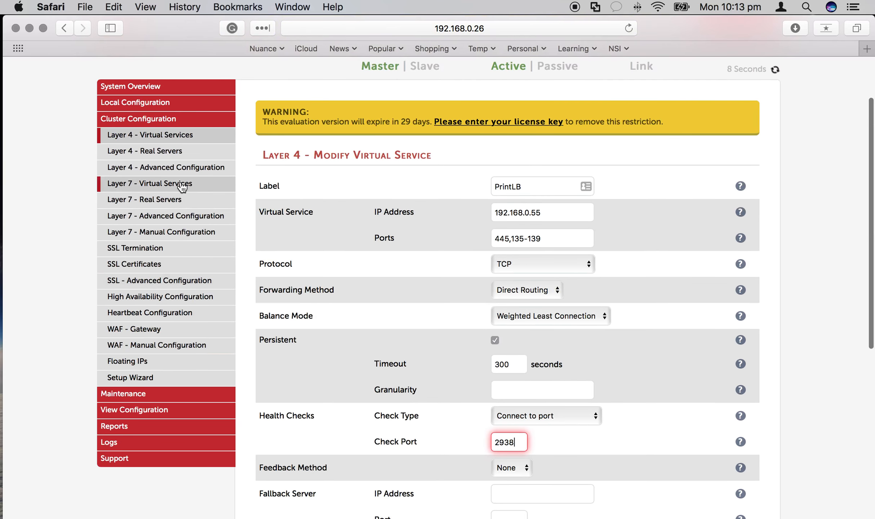
left_click(182, 202)
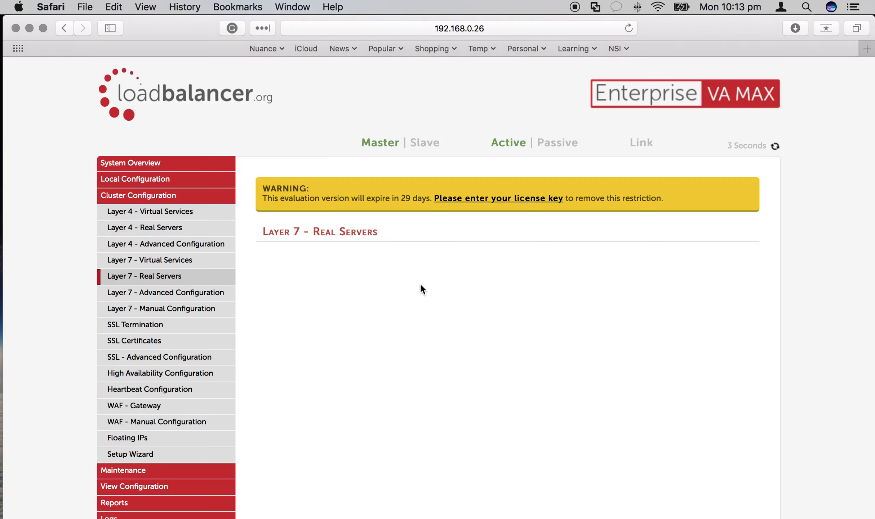
left_click(178, 228)
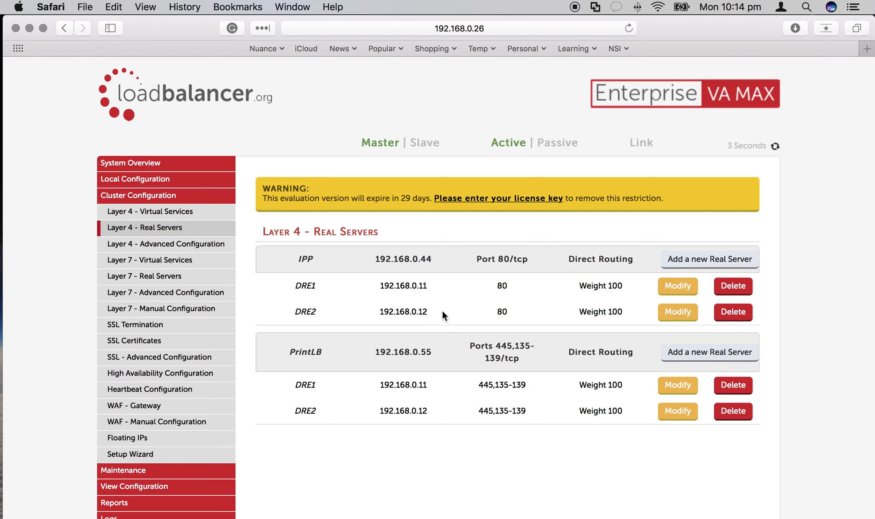
Return to the System Overview and inspect the real servers under IPP, leaving the PrintLB entry expanded.
left_click(145, 163)
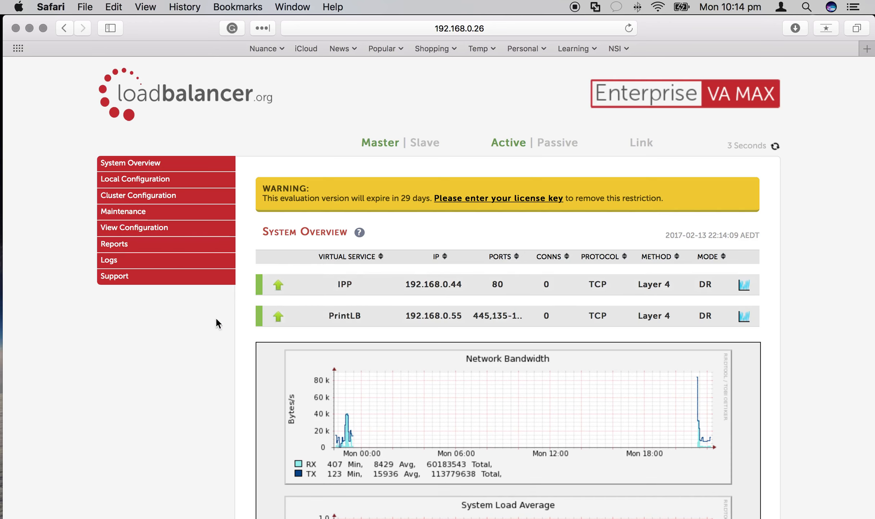
left_click(295, 286)
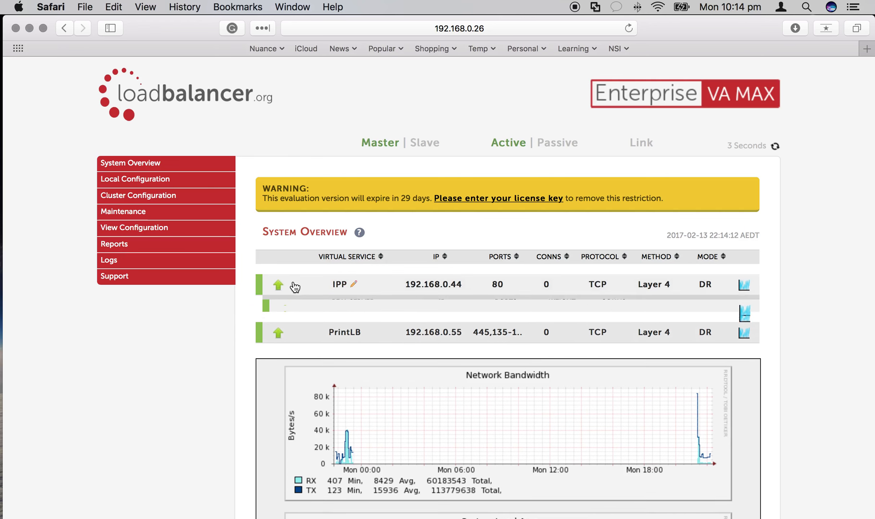
left_click(296, 286)
left_click(300, 319)
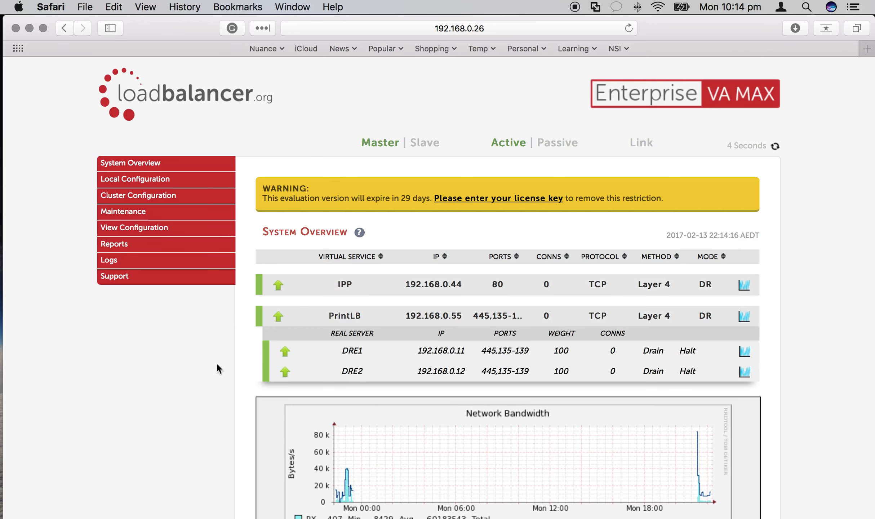
Switch to the DRE2 virtual machine and unlock the signed-in service account with the account password.
key("ctrl+Right")
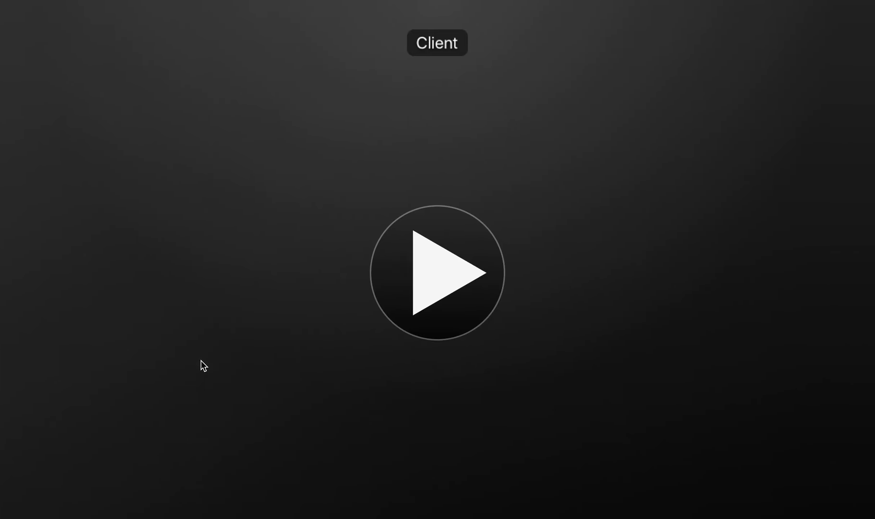
key("ctrl+Right")
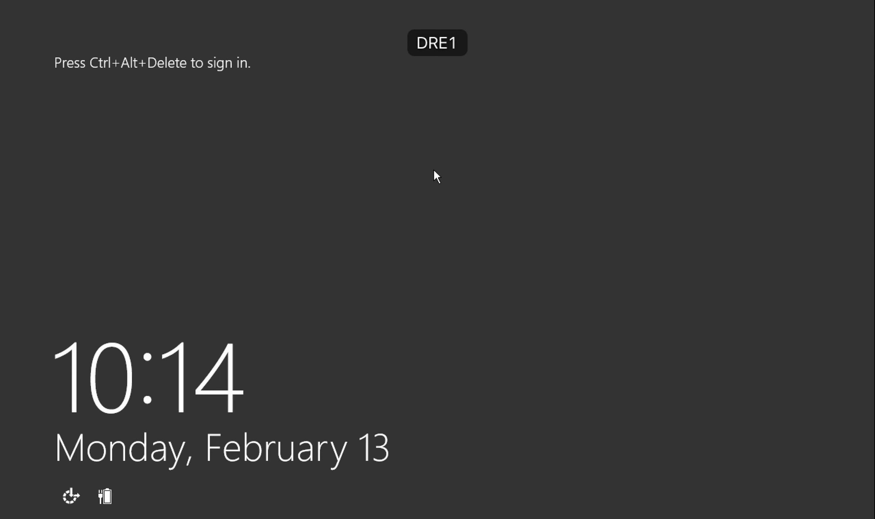
key("ctrl+Right")
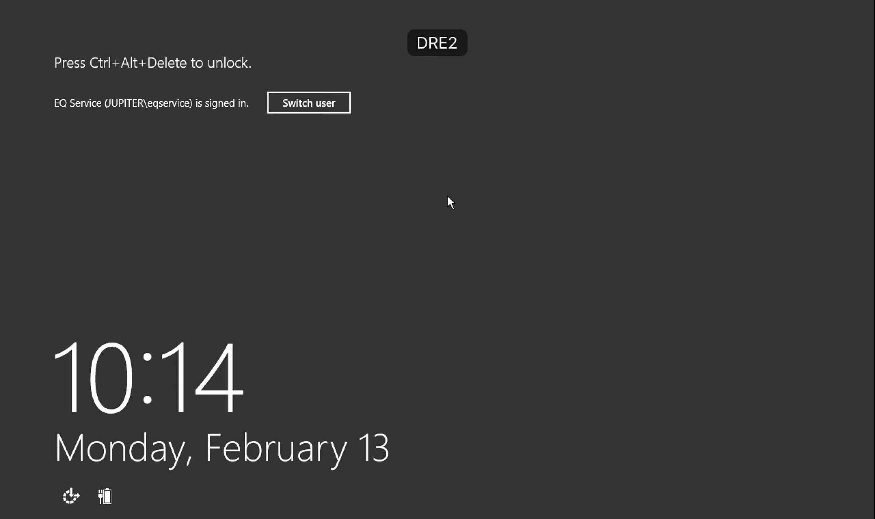
key("ctrl+alt+Delete")
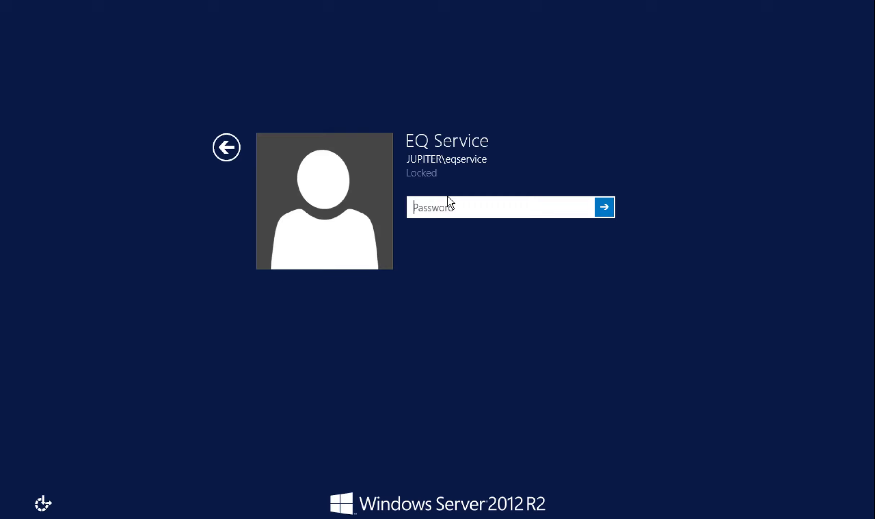
type("•••••••••")
key("Return")
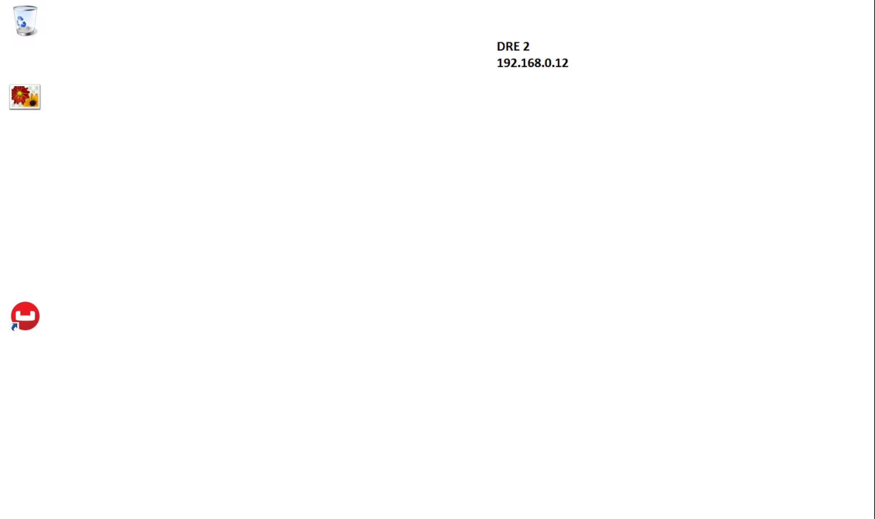
Shut down the DRE2 server.
mouse_move(872, 2)
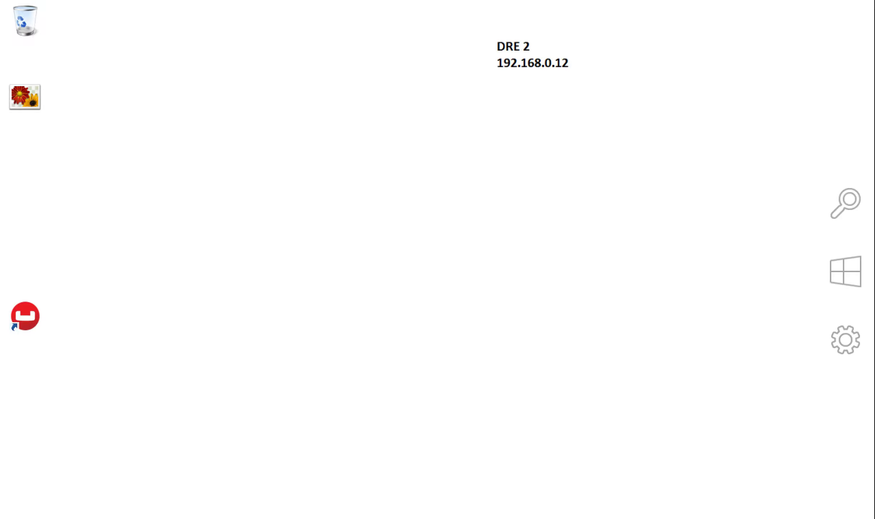
left_click(842, 344)
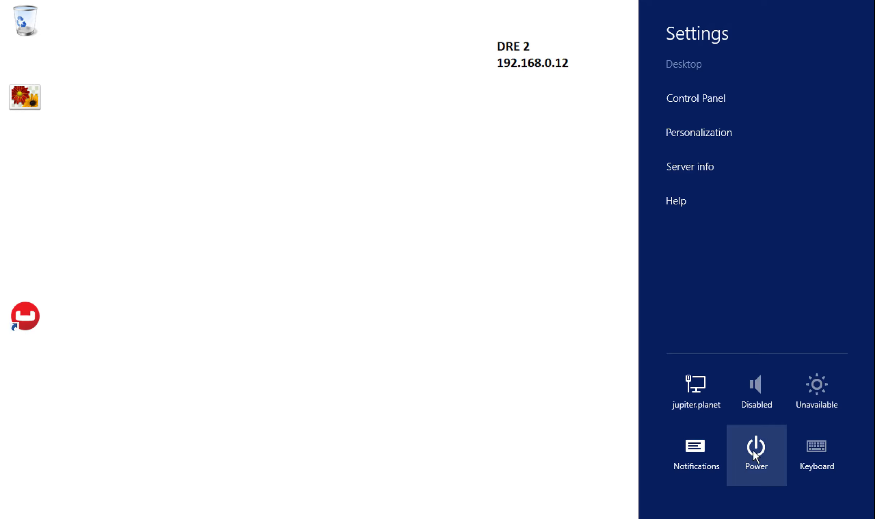
left_click(756, 452)
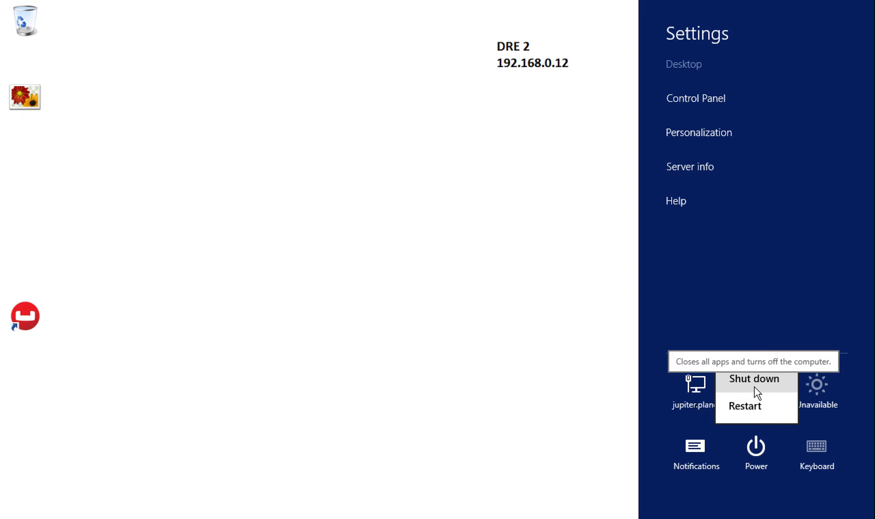
left_click(756, 392)
left_click(707, 368)
left_click(701, 392)
left_click(832, 395)
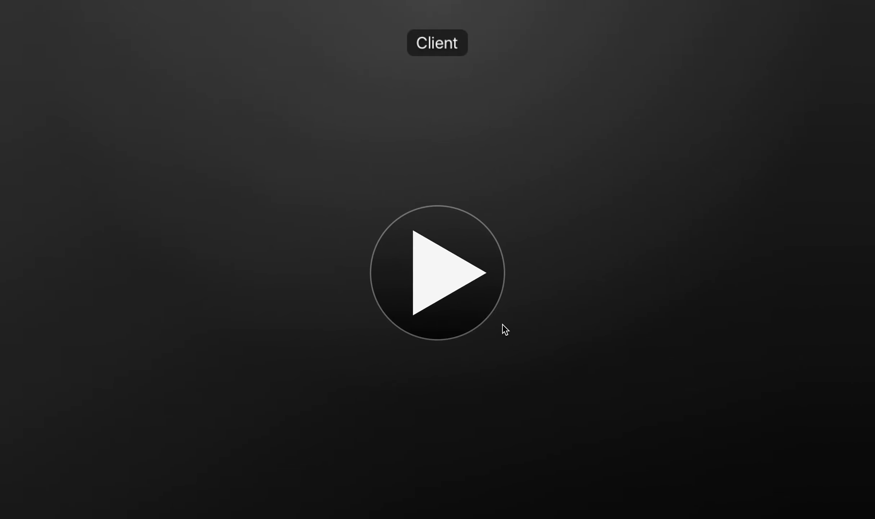
Power on the Client virtual machine without upgrading it.
left_click(452, 284)
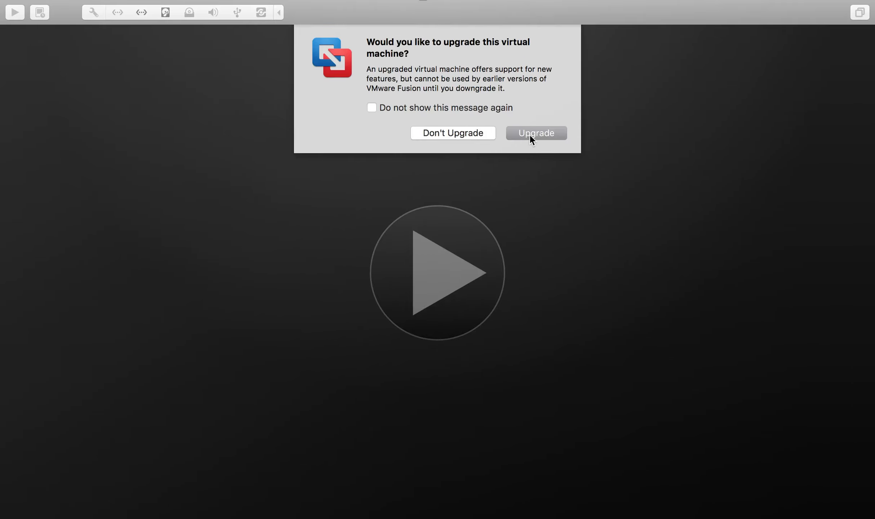
left_click(462, 133)
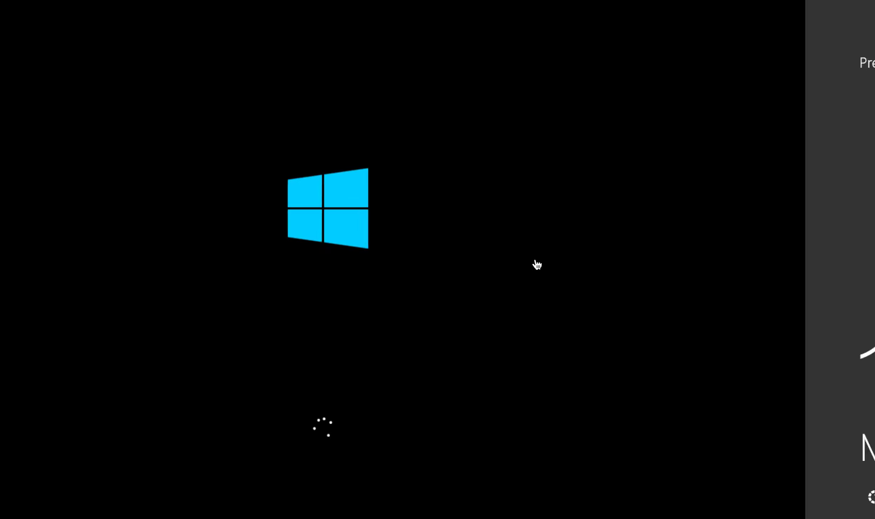
Switch to the DRE1 virtual machine and unlock the service account with the account password.
key("ctrl+alt+Delete")
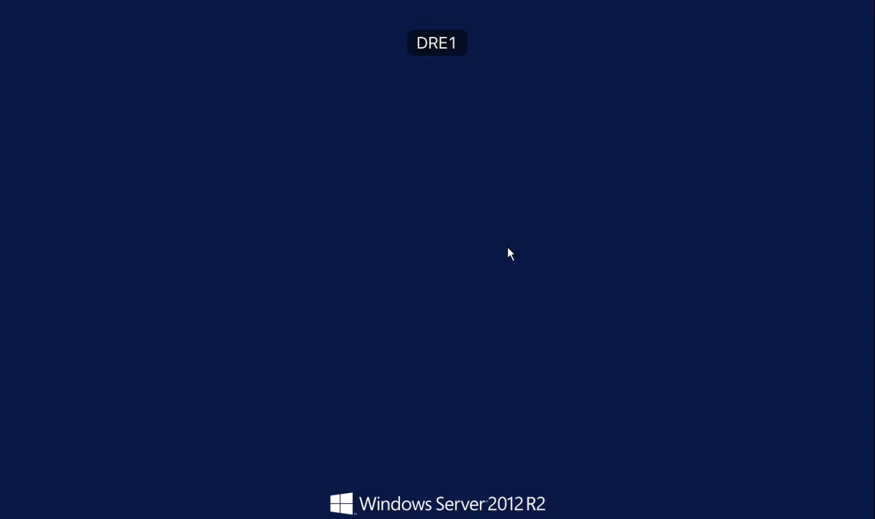
type("••••••••")
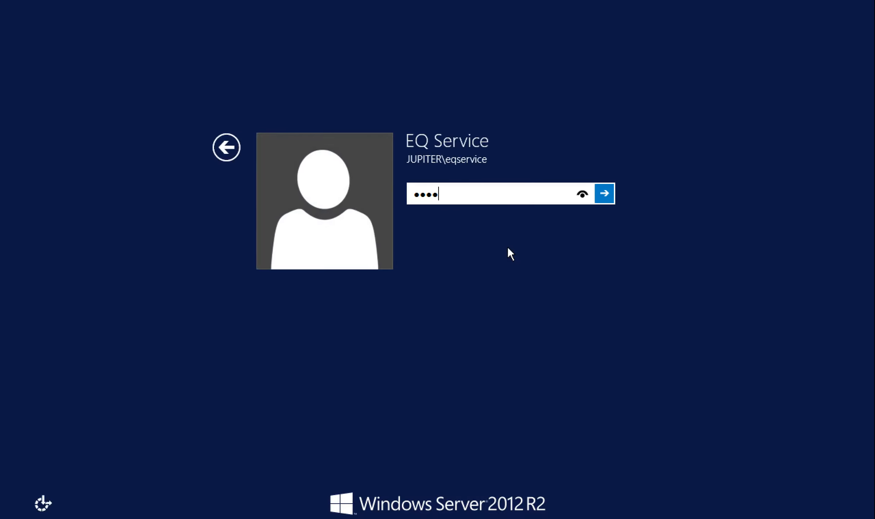
key("Return")
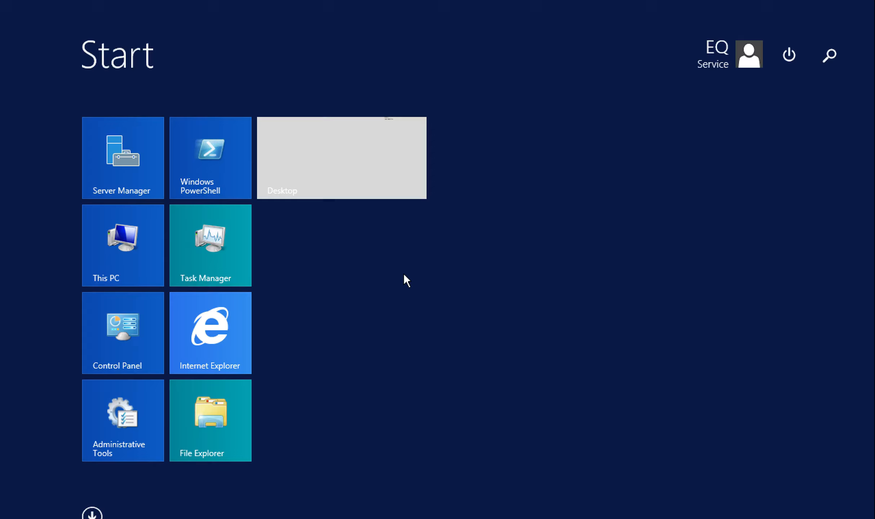
Find Print Queue Viewer on DRE1 and run it as administrator, allowing it to make changes.
type("print Queue Viewer")
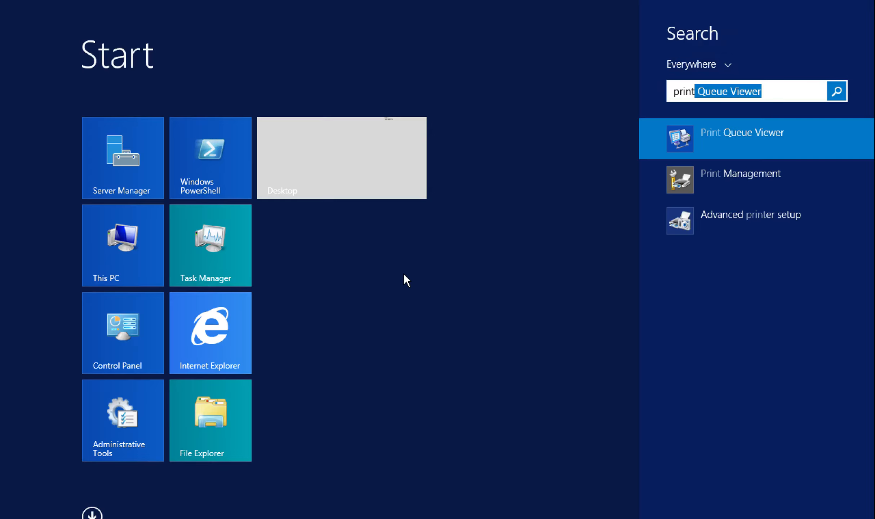
right_click(746, 147)
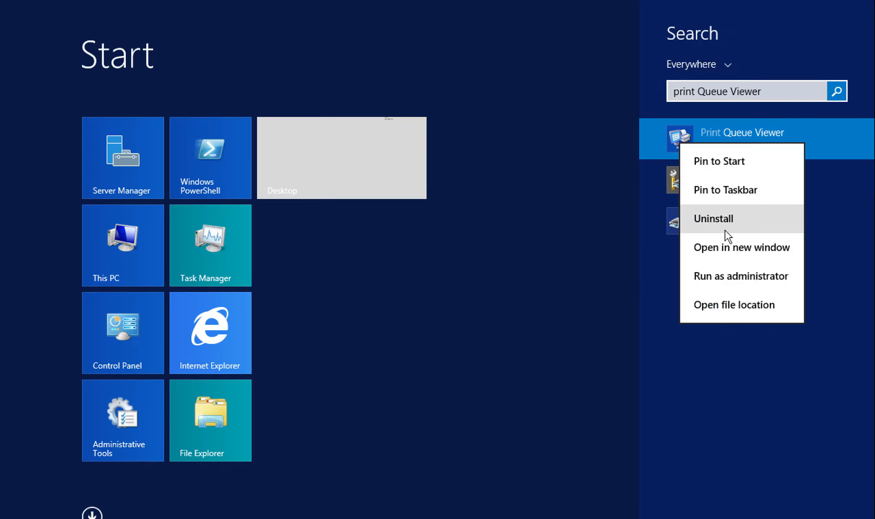
left_click(727, 275)
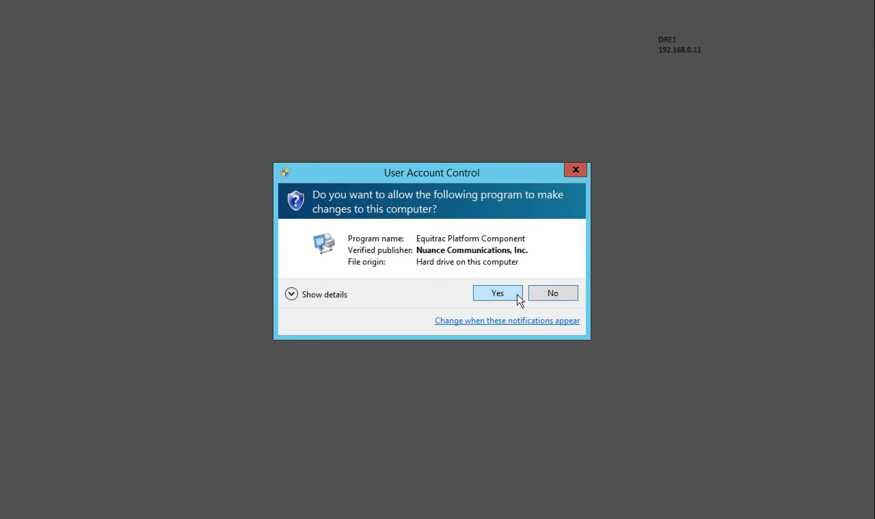
left_click(517, 294)
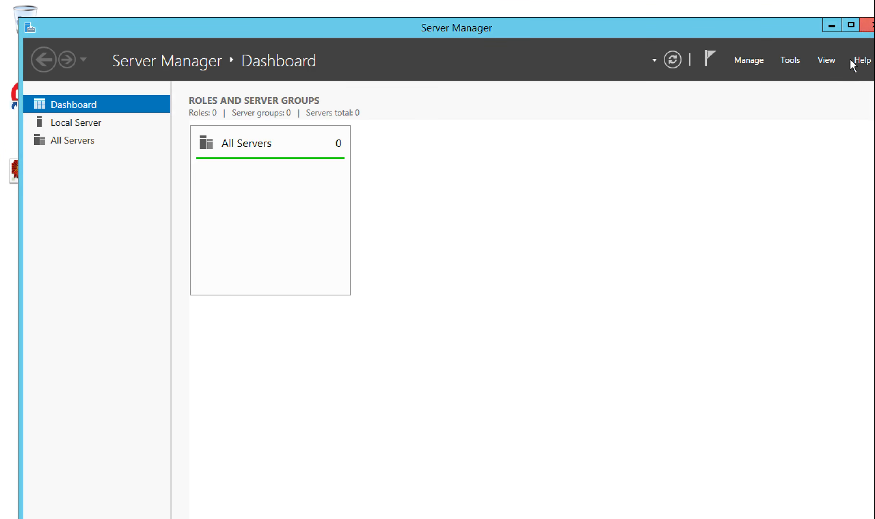
Clear DRE1's desktop of Server Manager and bring up the Equitrac Print Queue Viewer window from its background icon.
key("super+d")
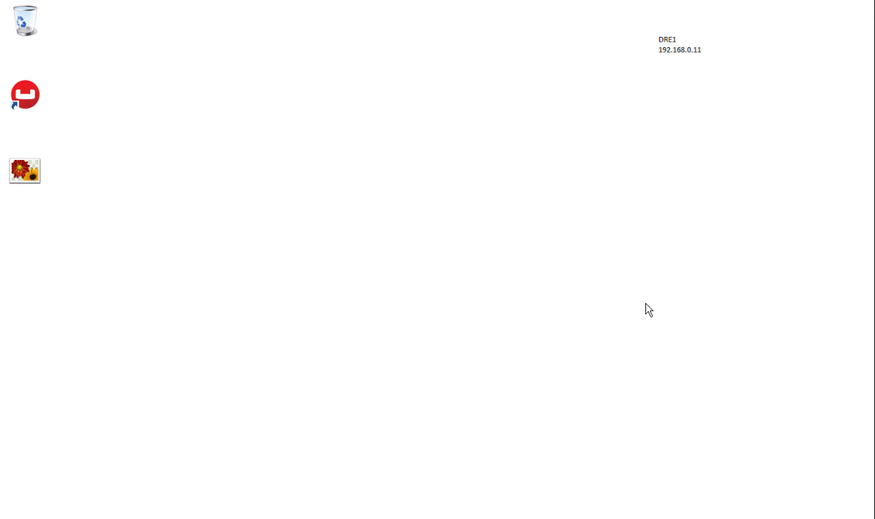
left_click(758, 518)
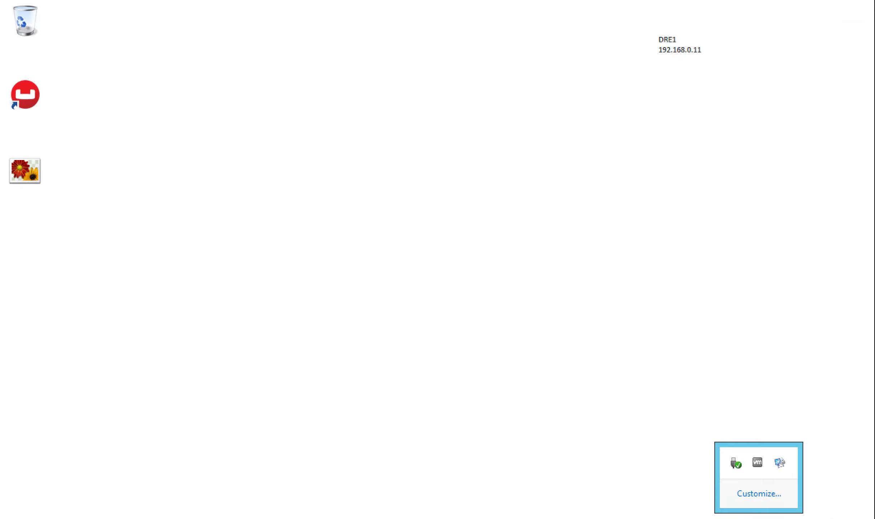
right_click(778, 467)
left_click(787, 474)
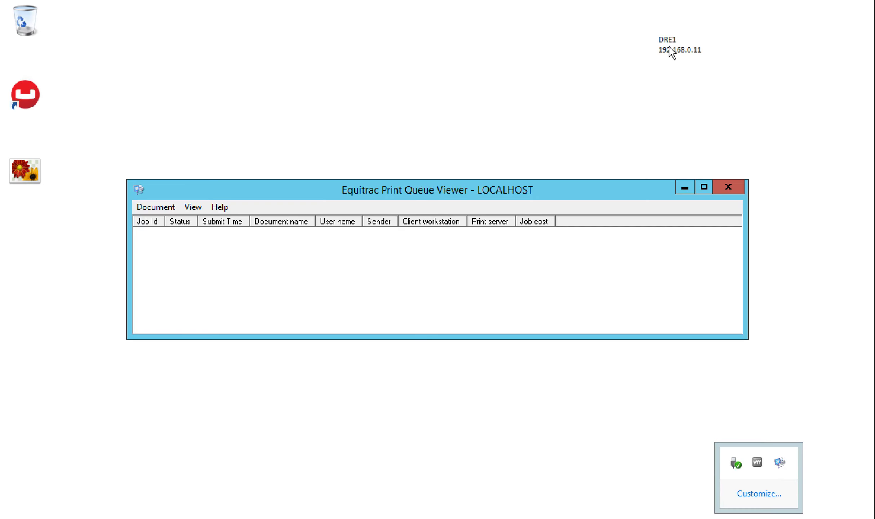
left_click(412, 186)
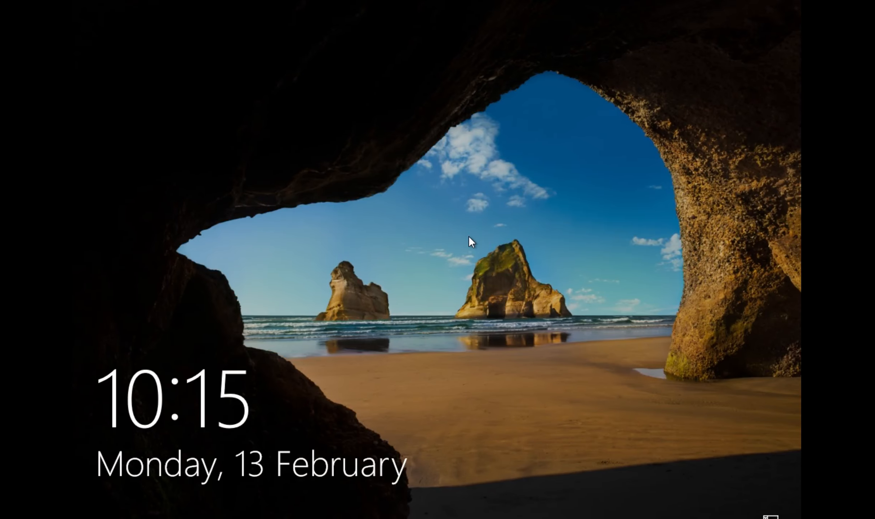
Switch to the Client virtual machine and sign in to the domain user account with the account password.
left_click(468, 237)
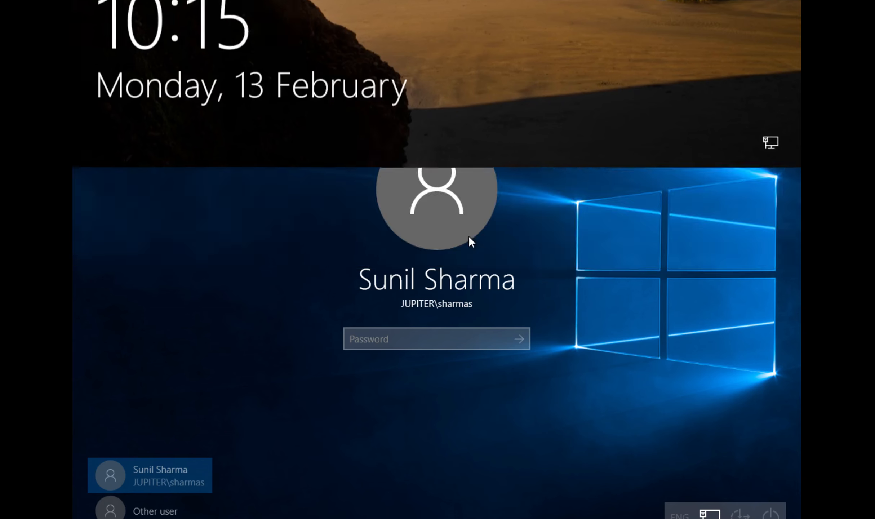
type("••••••••••")
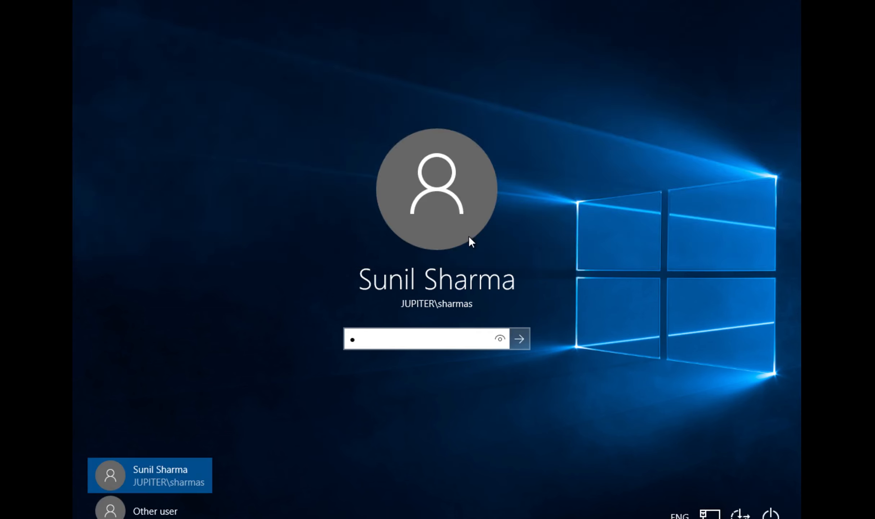
key("Return")
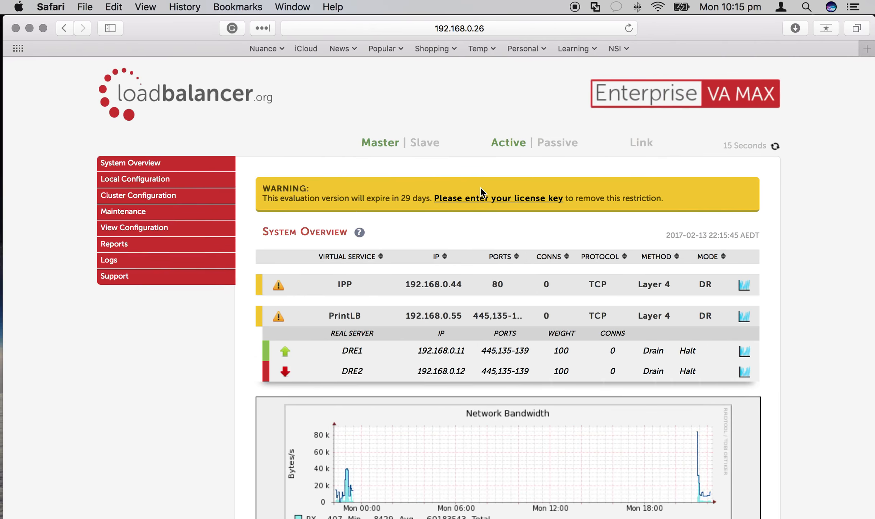
Check PrintLB's real servers in the load balancer's System Overview, and return to the Client virtual machine.
key("ctrl+Up")
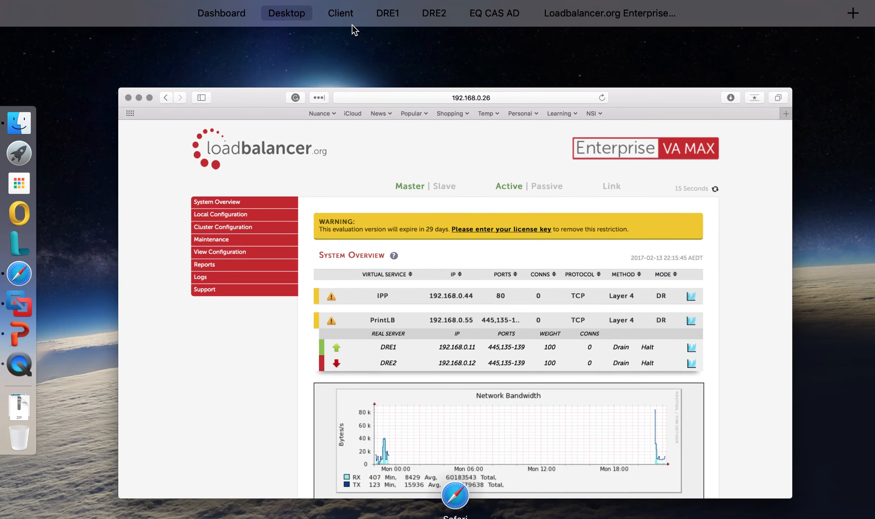
mouse_move(356, 22)
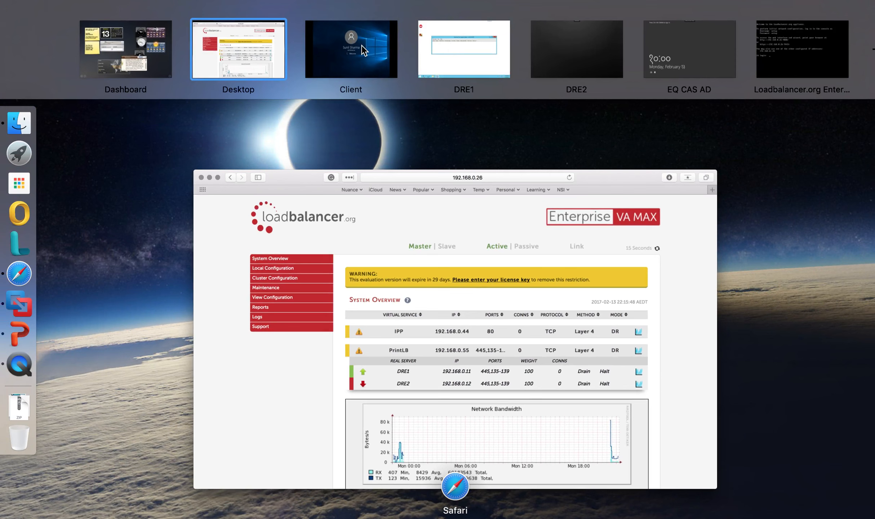
mouse_move(617, 55)
mouse_move(816, 51)
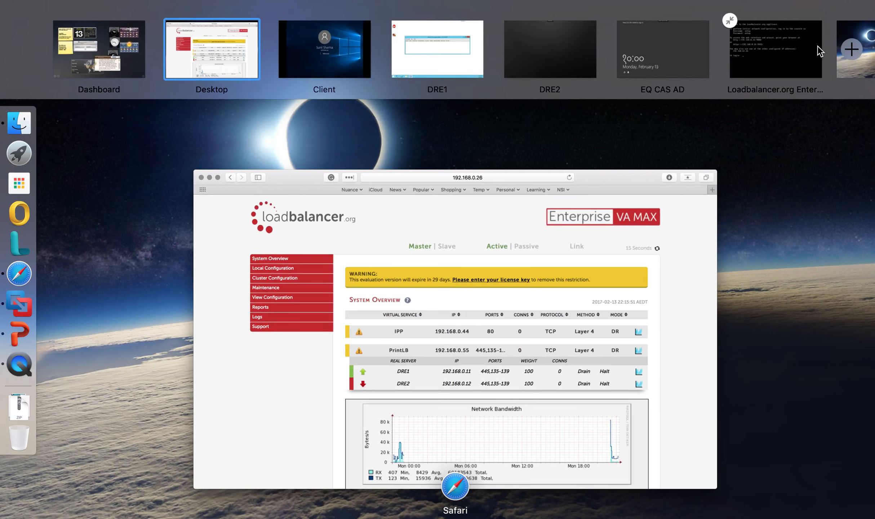
left_click(355, 58)
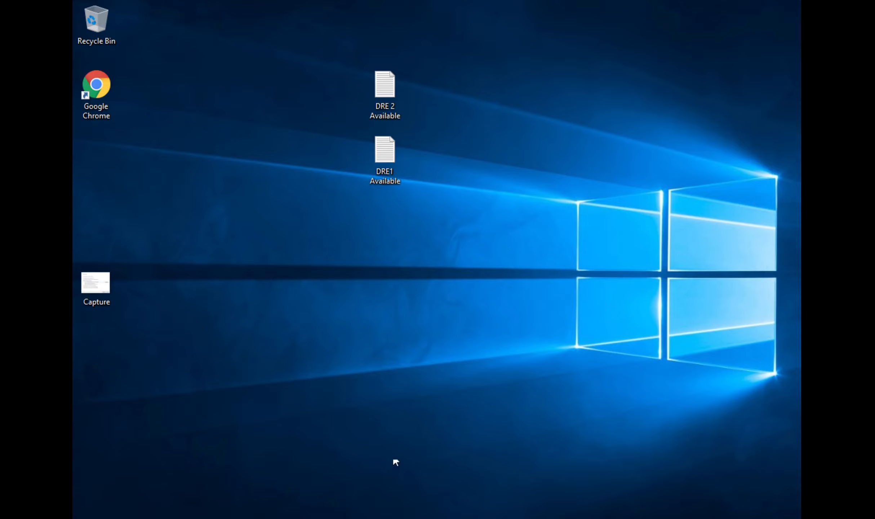
Browse to the \\printlb network location in File Explorer on the Client.
key("super+e")
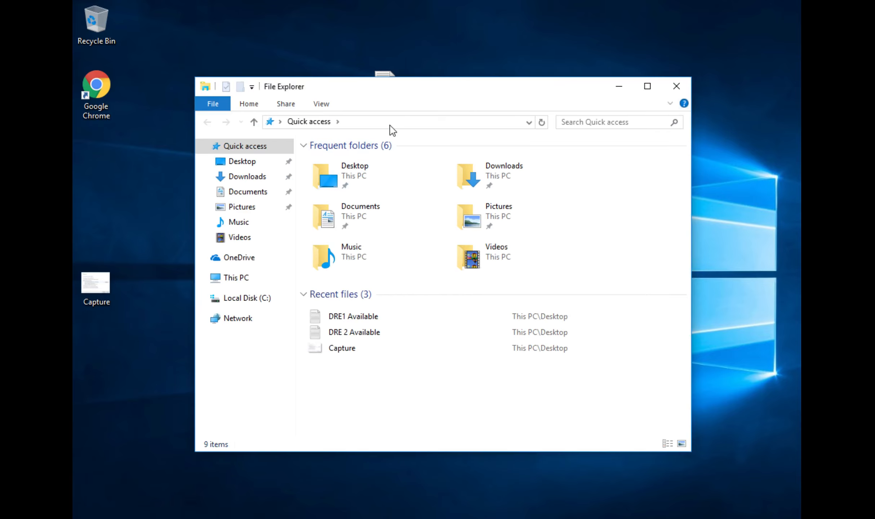
left_click(392, 123)
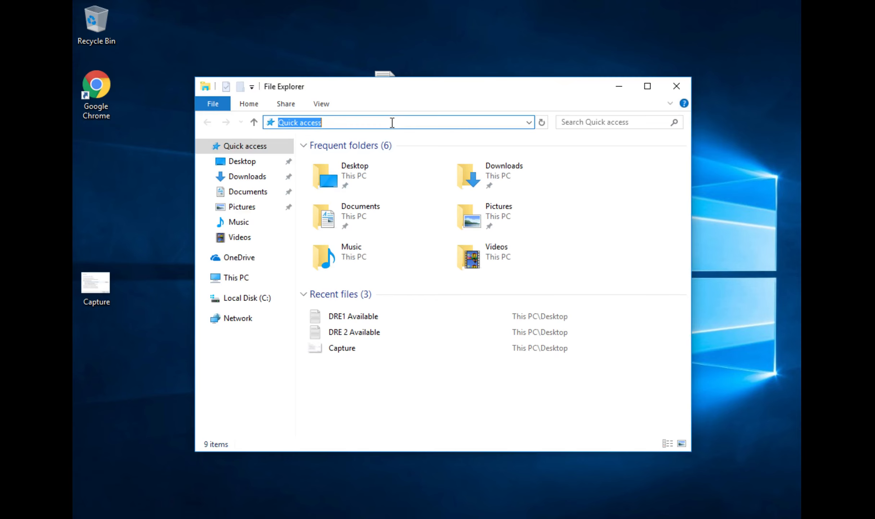
type("\\\\pr")
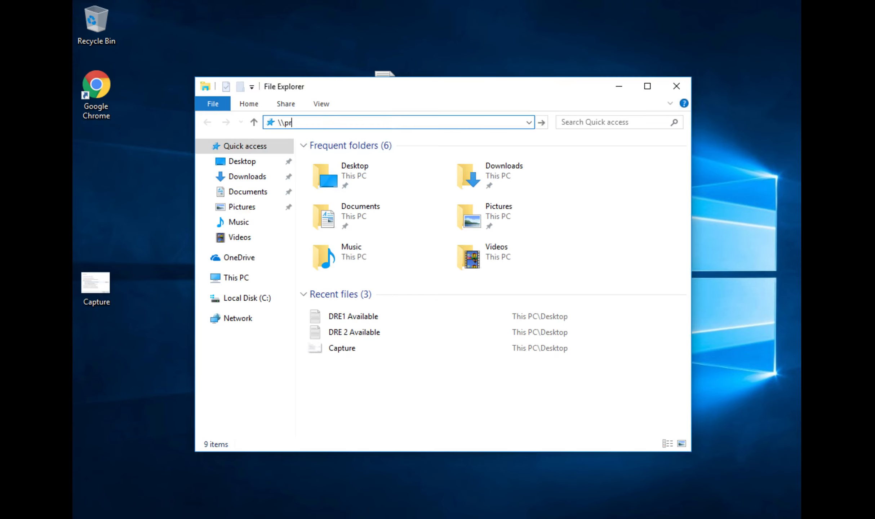
type("intlb")
key("Return")
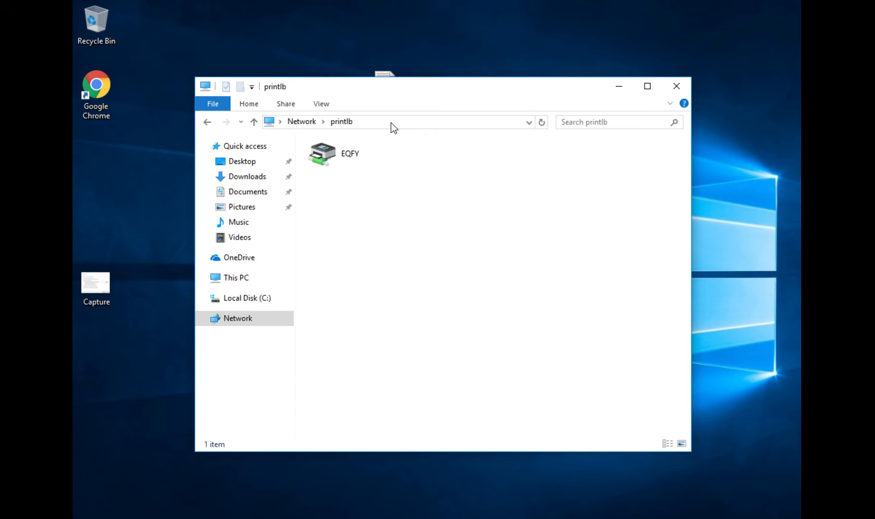
Connect to the shared EQFY printer on printlb, and minimize its queue window and File Explorer.
left_click(360, 157)
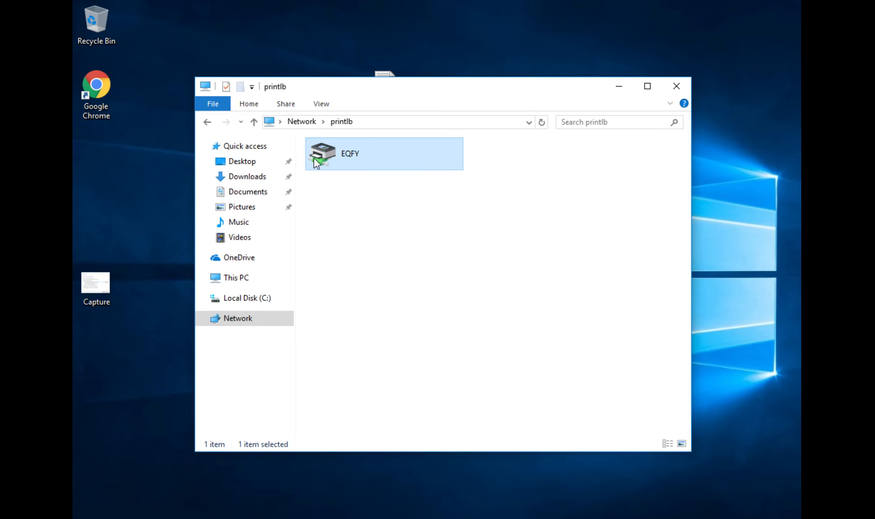
double_click(349, 156)
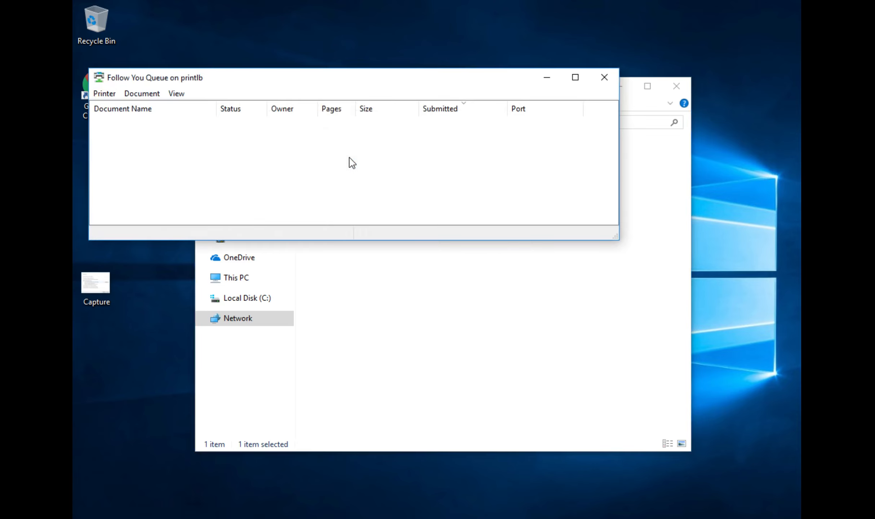
left_click(627, 88)
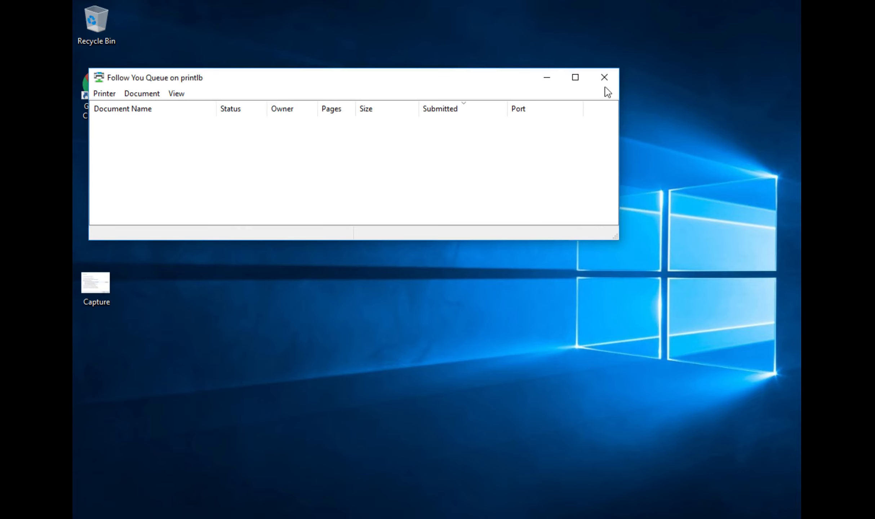
left_click(544, 81)
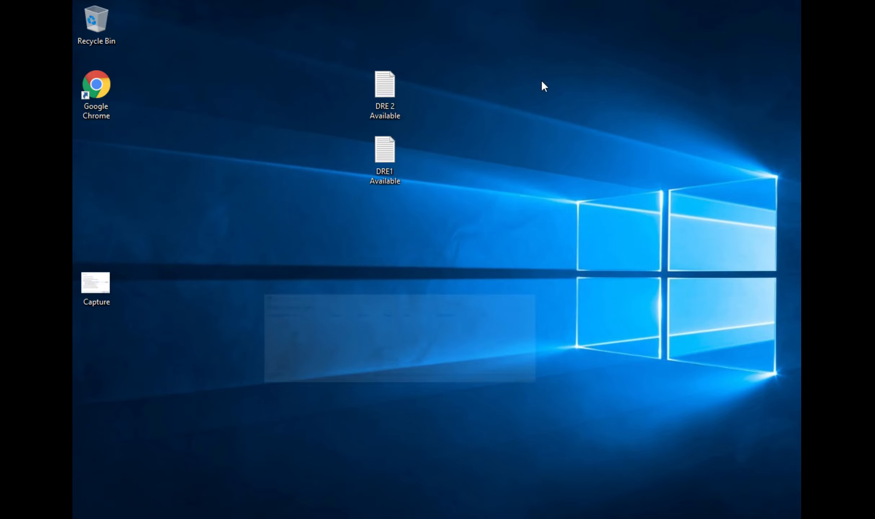
Open the DRE1 Available document on the Client and print it to Follow You Queue on printlb.
left_click(393, 163)
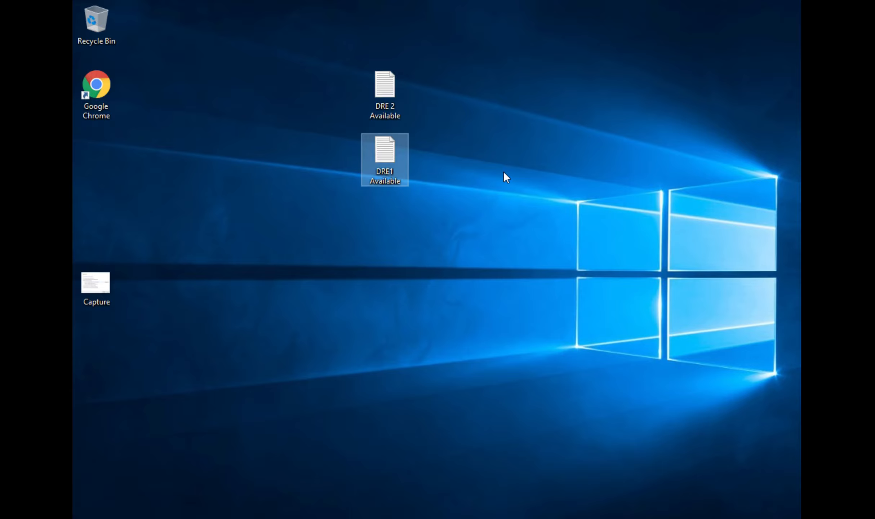
double_click(392, 155)
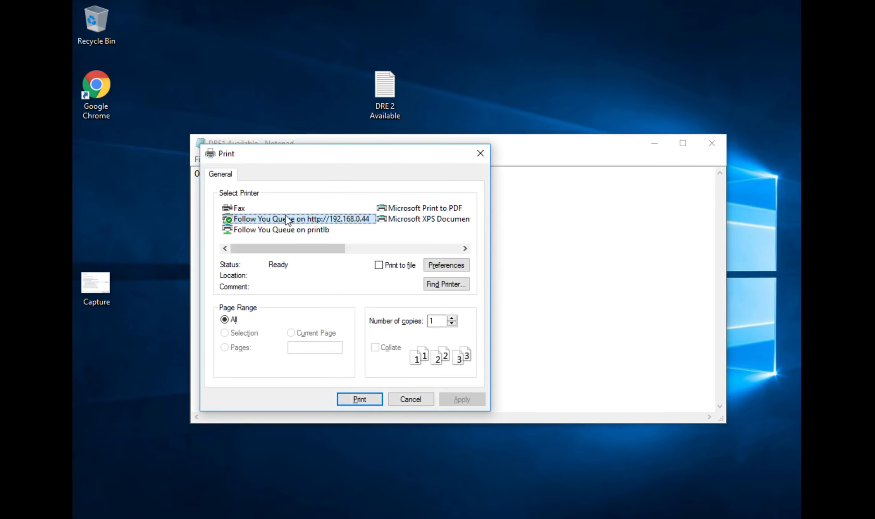
left_click(283, 231)
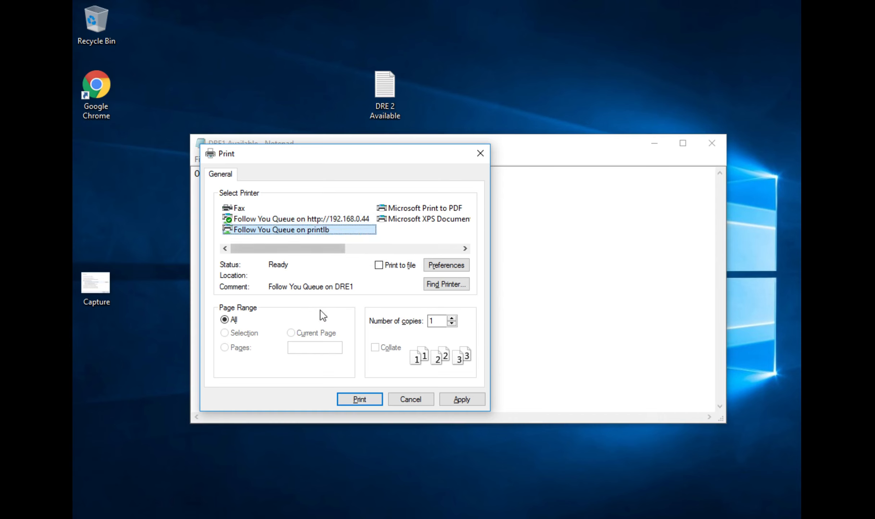
left_click(361, 400)
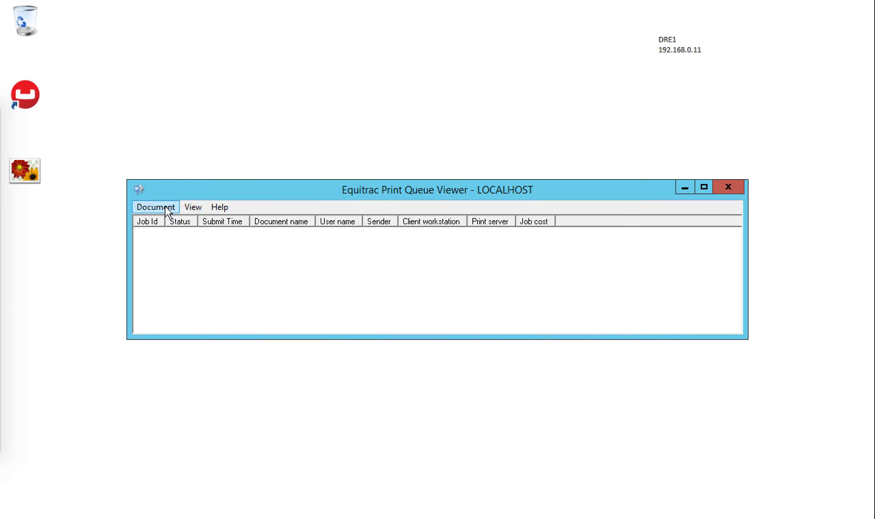
Refresh the job list in DRE1's Equitrac Print Queue Viewer and widen the Document name and User name columns.
left_click(188, 208)
left_click(219, 287)
left_click(189, 207)
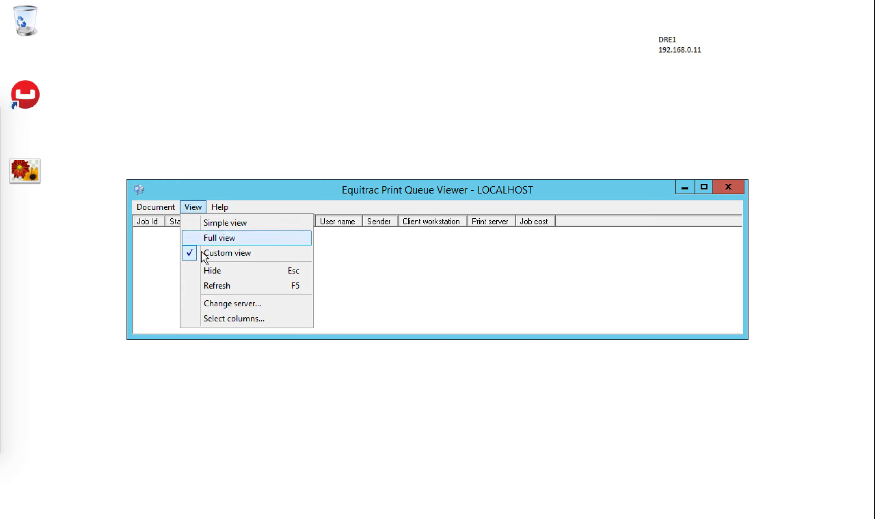
left_click(209, 289)
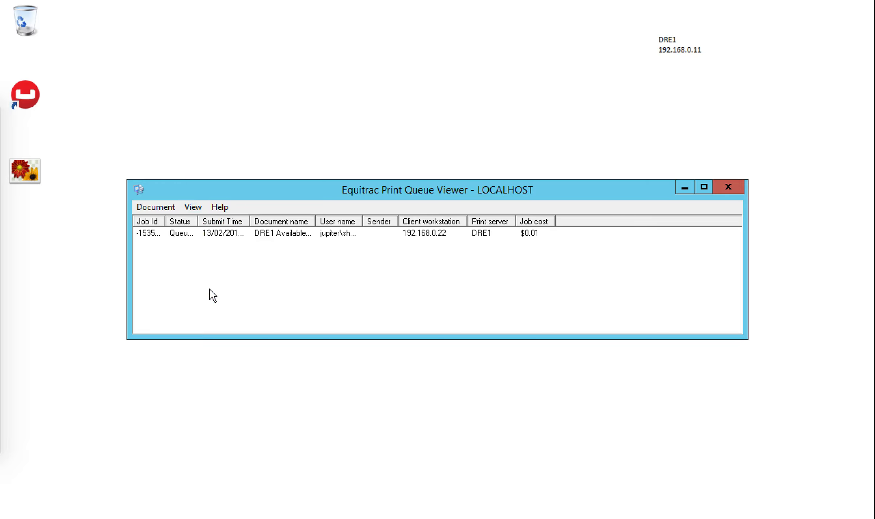
left_click(333, 223)
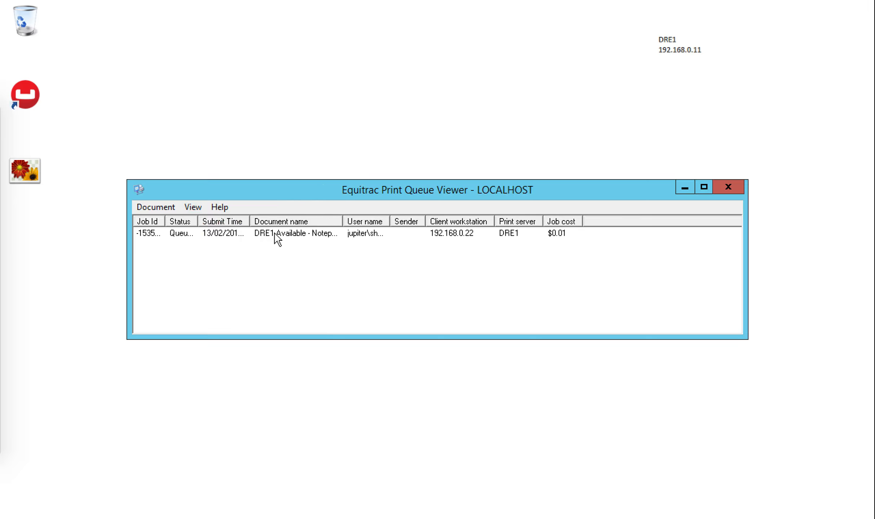
left_click_drag(390, 221, 413, 221)
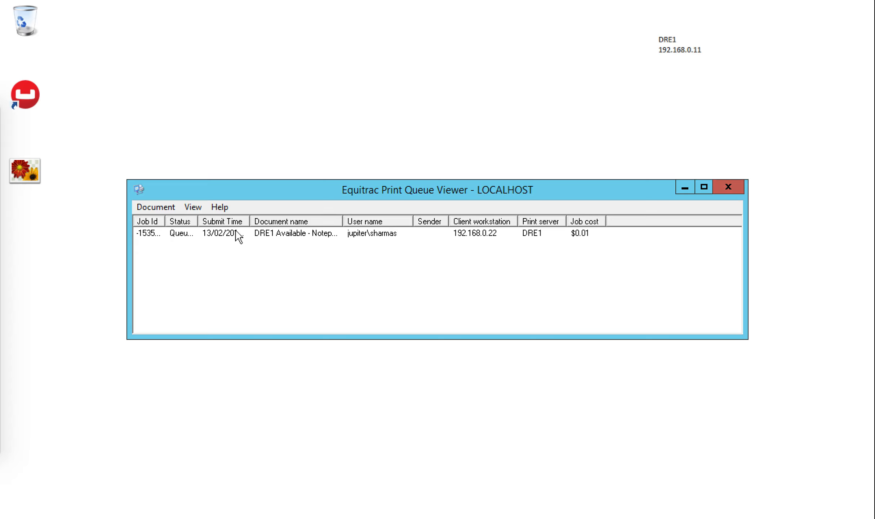
Delete the DRE1 Available print job from the queue and close the Print Queue Viewer.
left_click(203, 233)
left_click(186, 209)
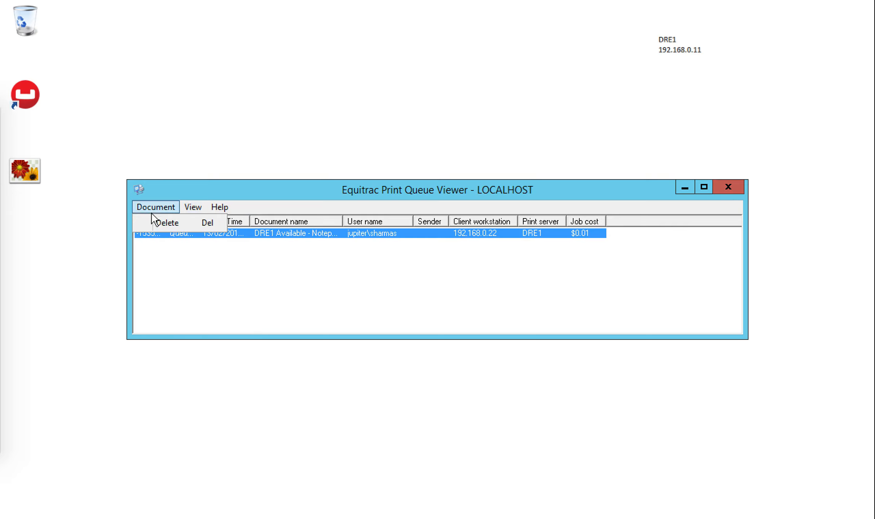
left_click(160, 222)
left_click(727, 188)
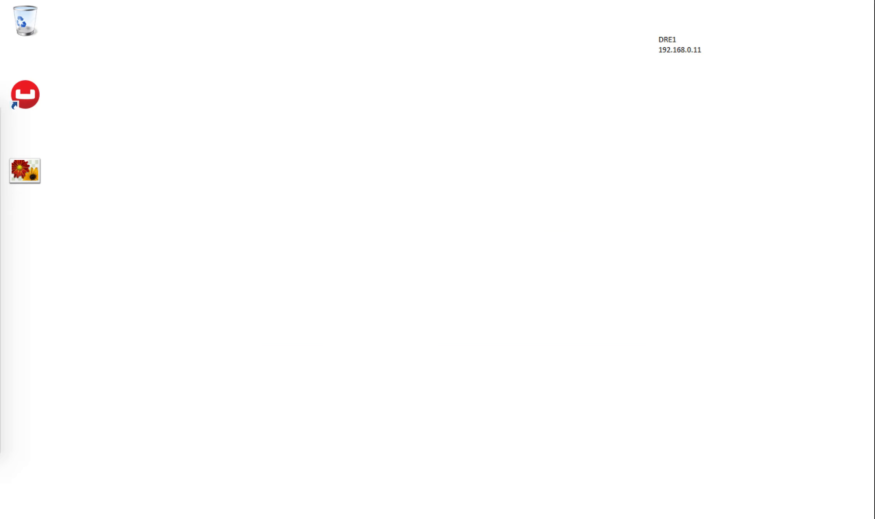
Shut down the DRE1 server with the reason Hardware: Maintenance (Planned).
mouse_move(846, 274)
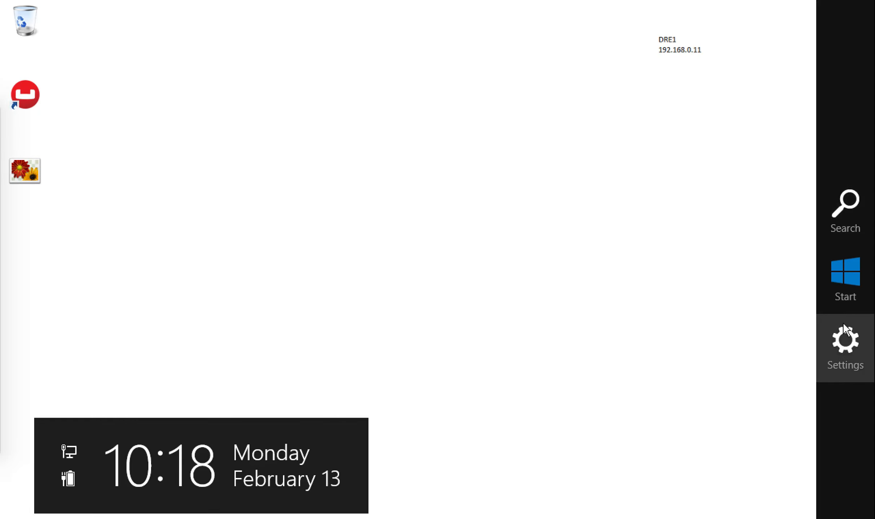
left_click(837, 337)
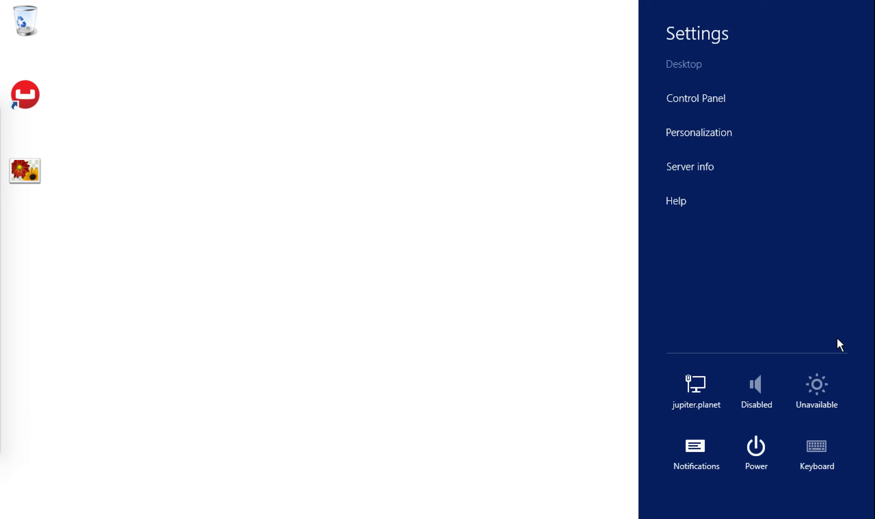
left_click(741, 452)
left_click(747, 380)
left_click(742, 366)
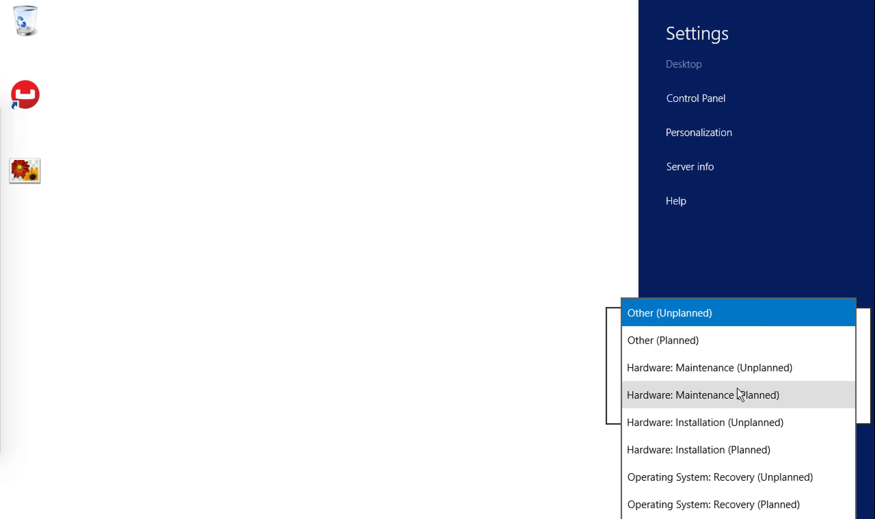
left_click(737, 394)
left_click(802, 395)
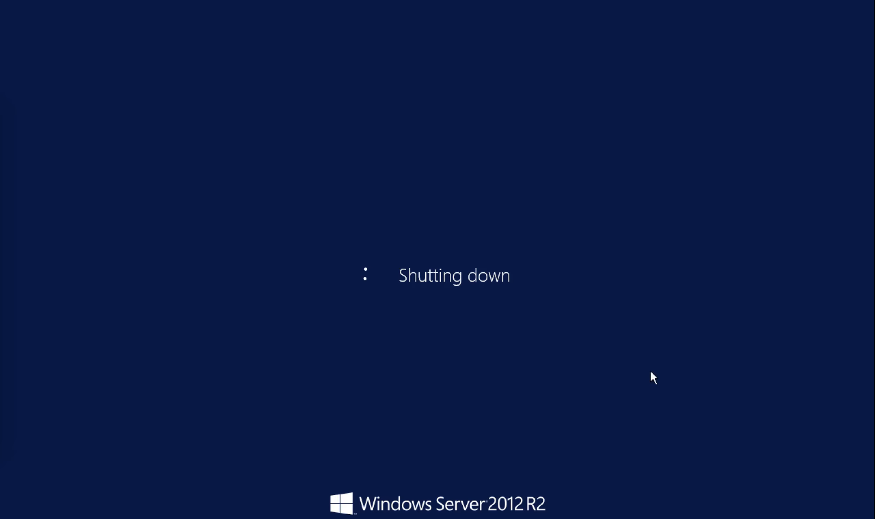
Switch to the DRE2 virtual machine and power it on.
key("ctrl+Right")
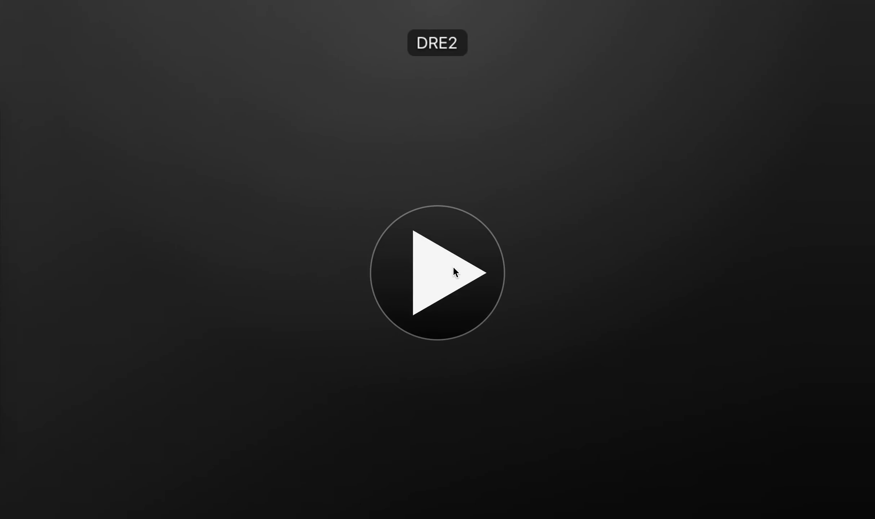
left_click(453, 266)
left_click(469, 133)
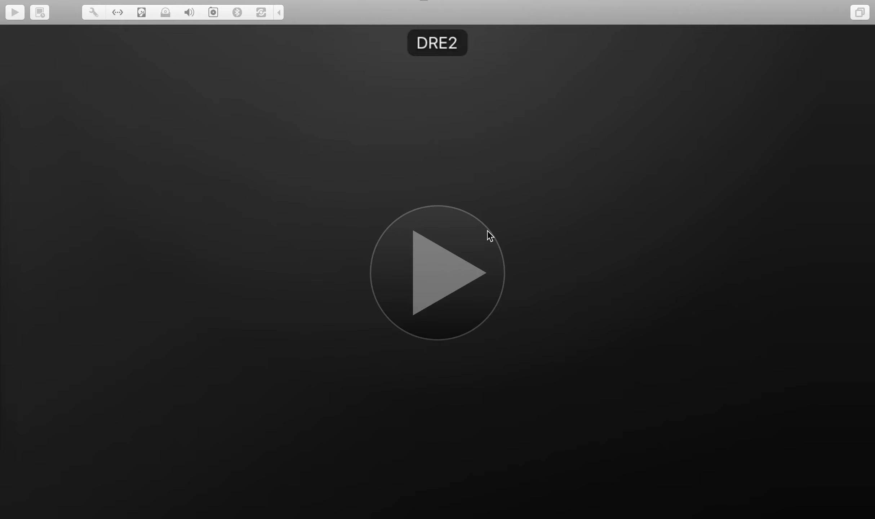
left_click(488, 231)
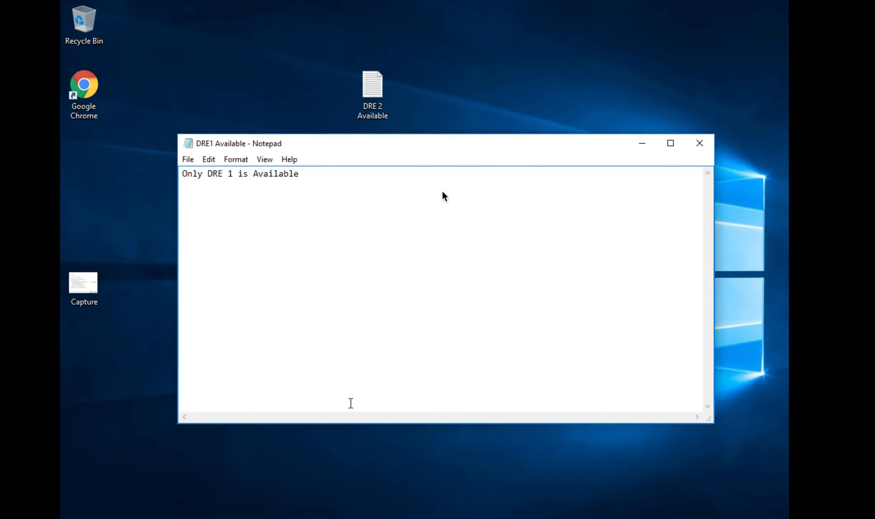
Close the DRE1 Available document on the Client and open the DRE 2 Available document.
left_click(711, 147)
left_click(384, 105)
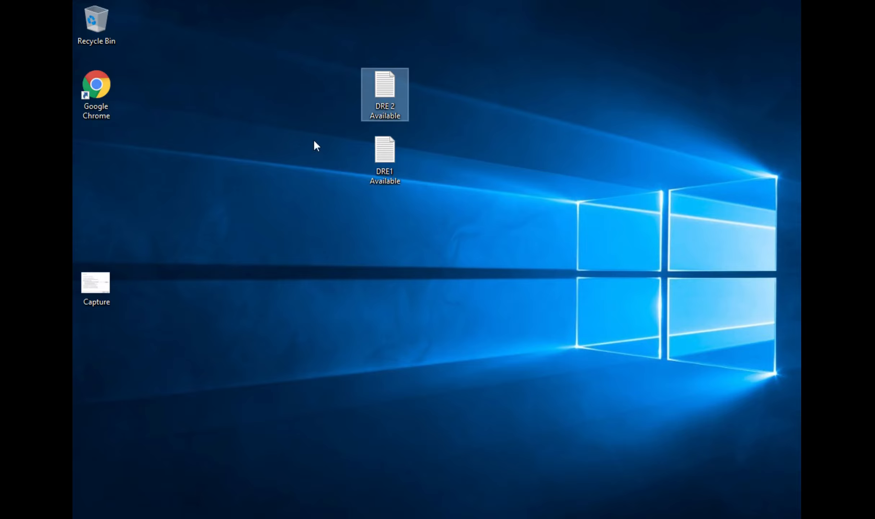
double_click(389, 98)
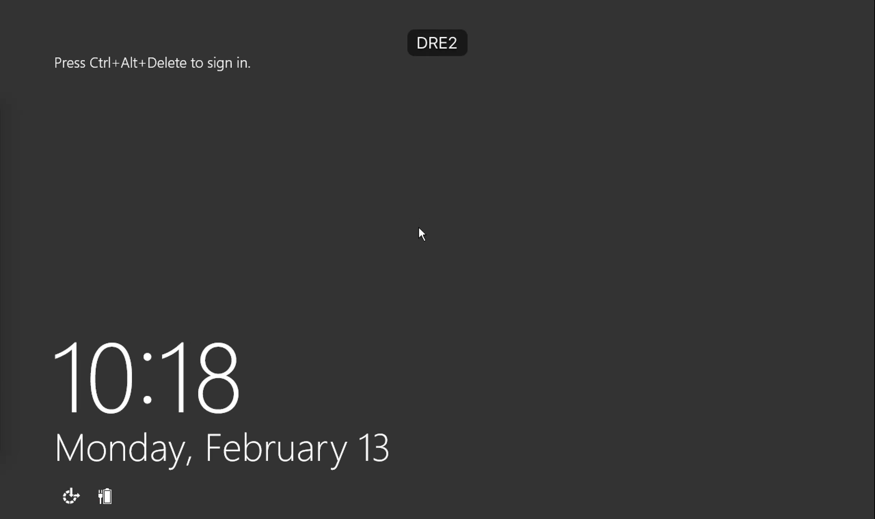
Sign in to the DRE2 server with the account password.
key("ctrl+alt+Delete")
type("*********")
key("Return")
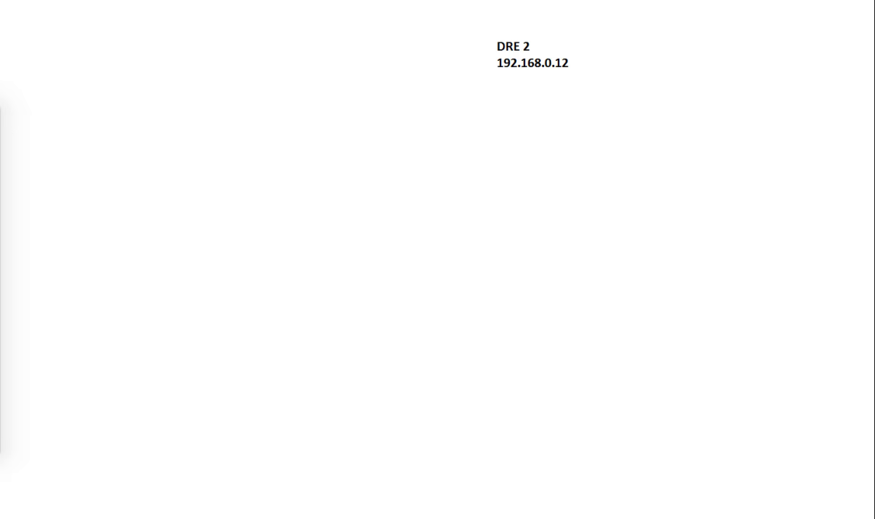
Run Print Queue Viewer as administrator on DRE2 and check the hidden notification icons for it.
key("super")
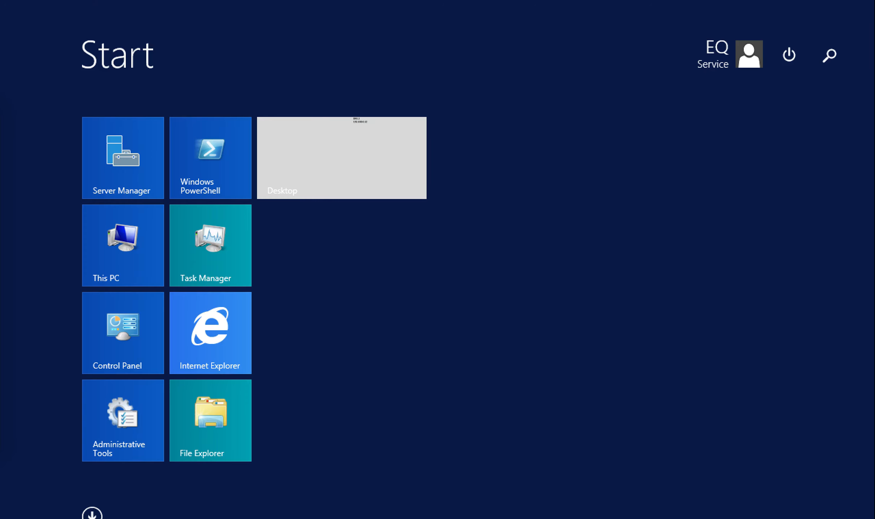
type("print Queue Viewer")
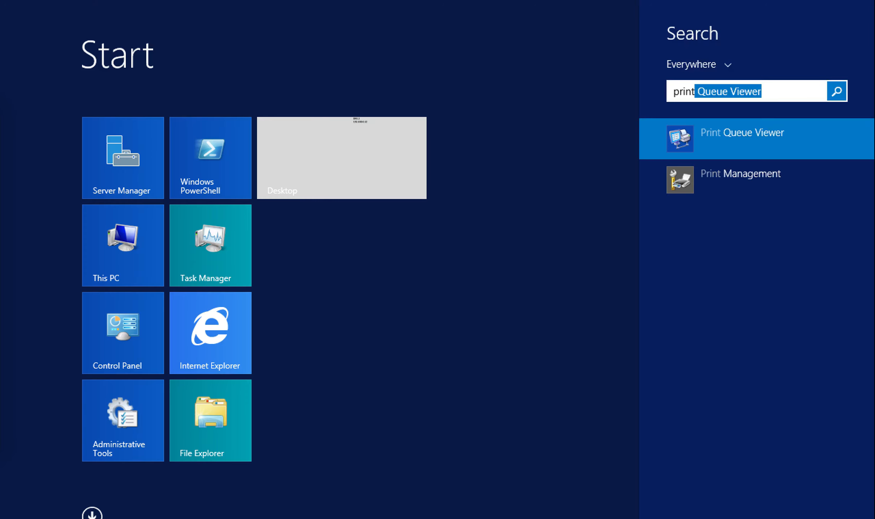
right_click(668, 141)
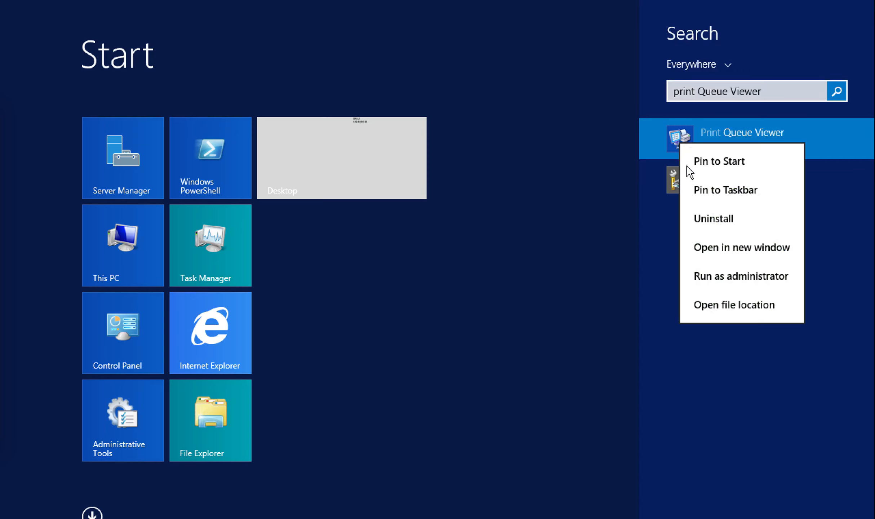
left_click(731, 276)
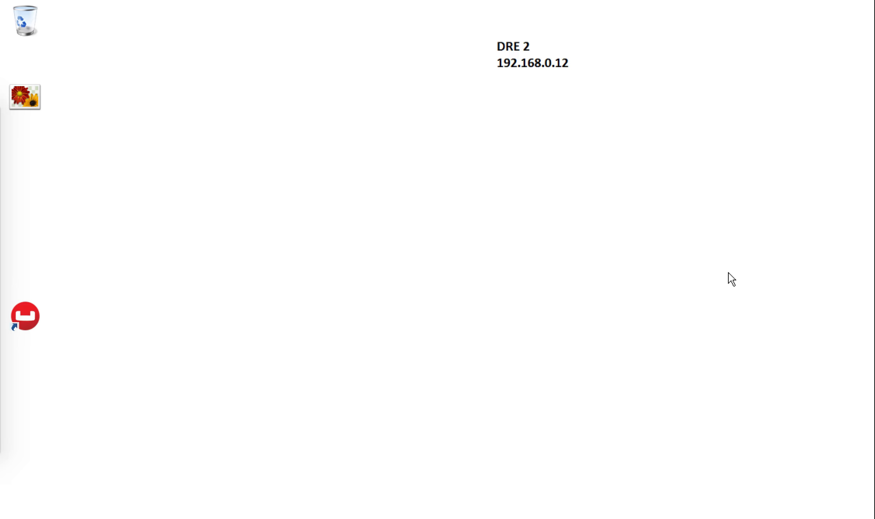
left_click(760, 516)
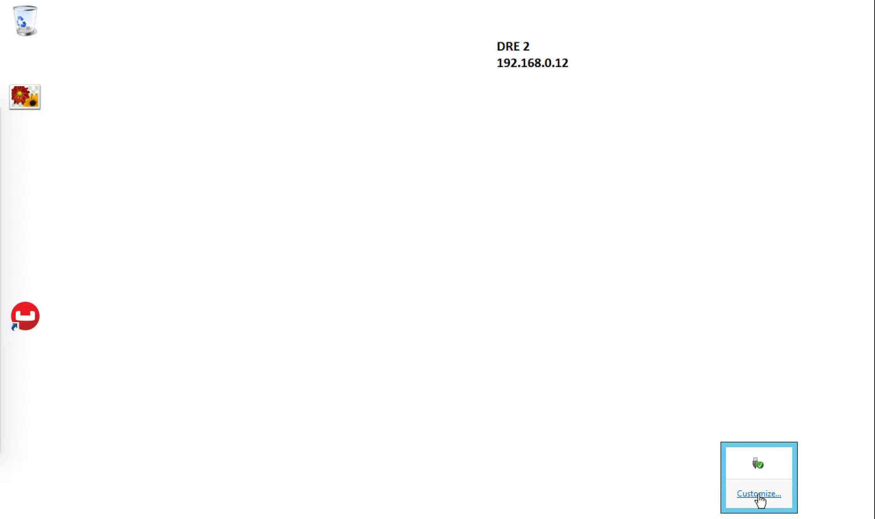
left_click(682, 511)
left_click(760, 516)
left_click(528, 477)
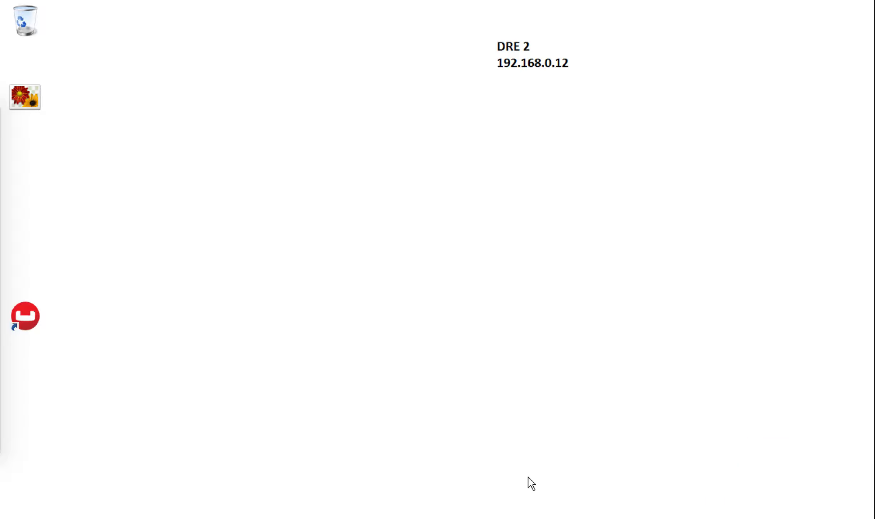
Launch Print Queue Viewer as administrator a second time on DRE2 and check the hidden notification icons.
key("super")
type("print")
right_click(707, 139)
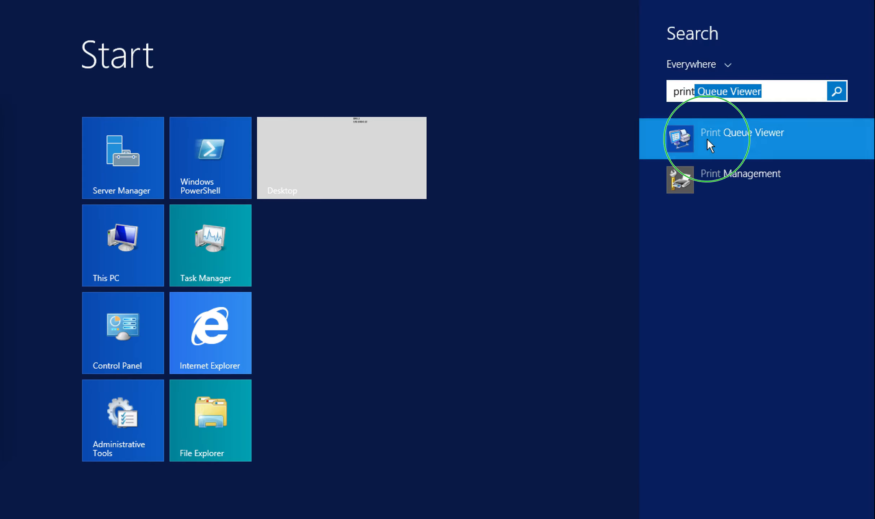
left_click(746, 275)
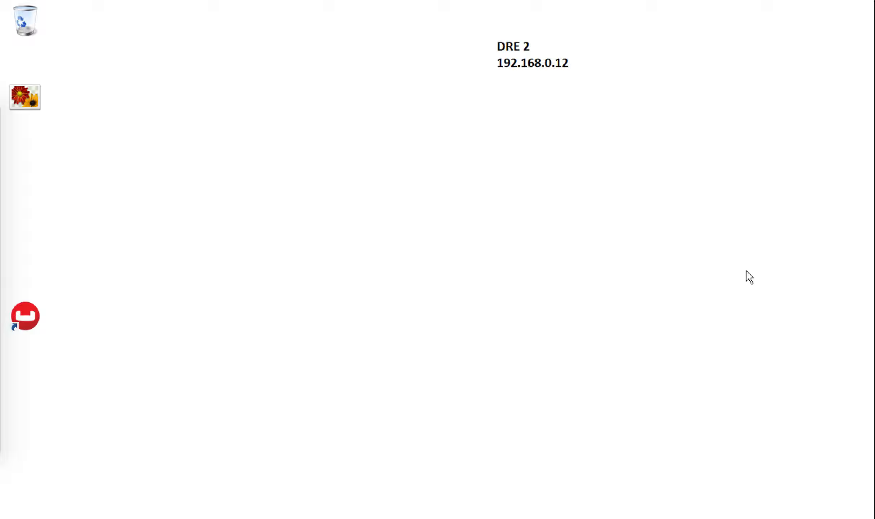
left_click(759, 518)
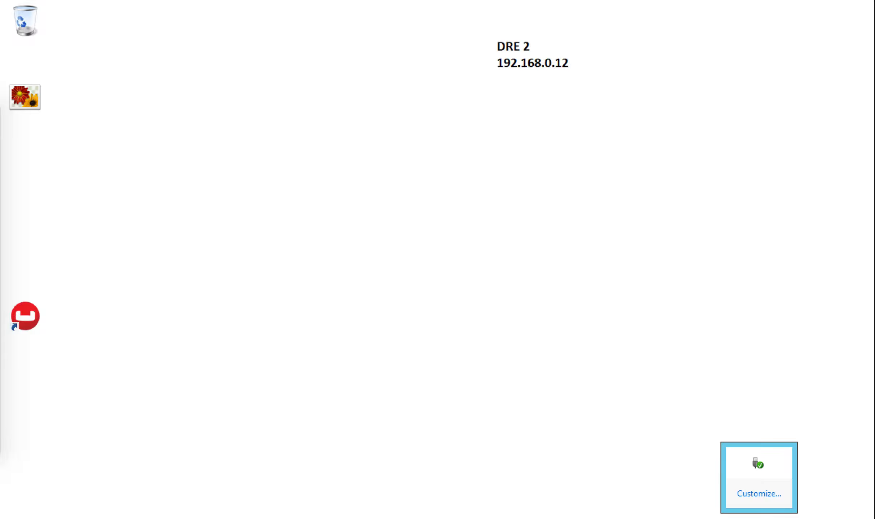
left_click(627, 483)
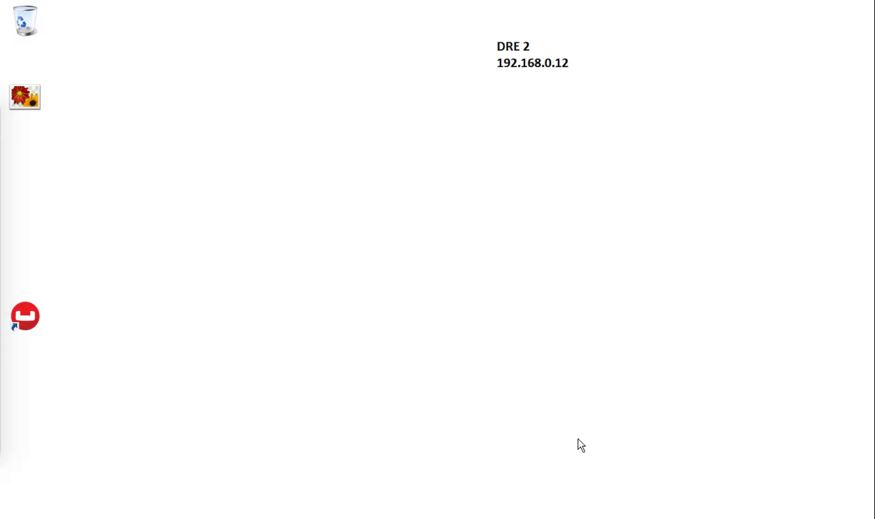
left_click(361, 350)
left_click(759, 518)
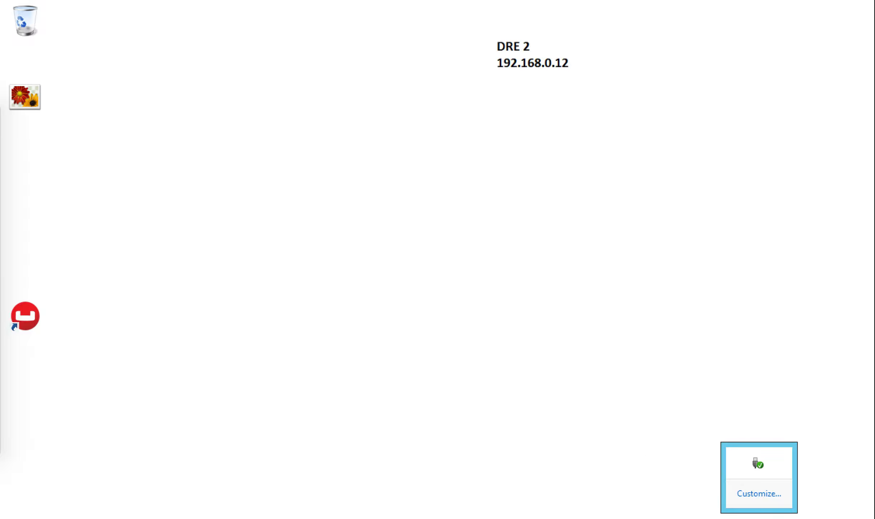
left_click(760, 496)
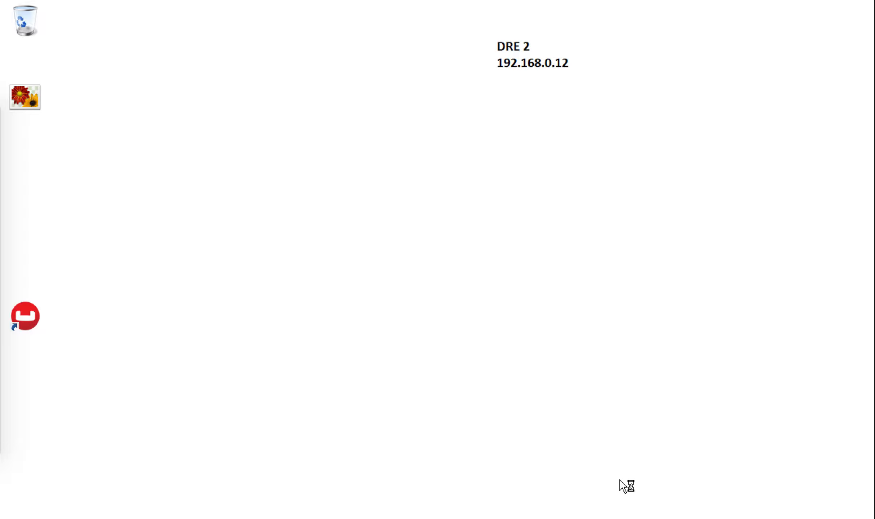
Exit the duplicate Print Queue Viewer instance on DRE2 and show the hidden notification icons again.
left_click(758, 517)
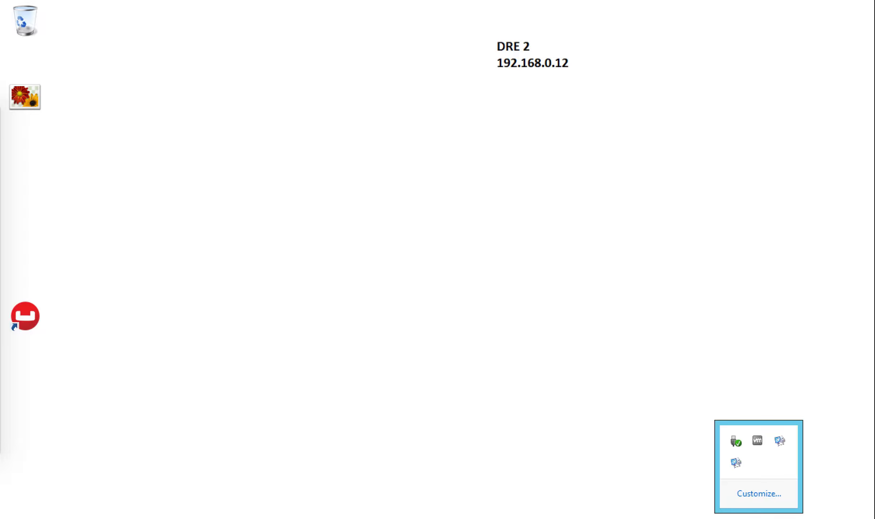
right_click(781, 442)
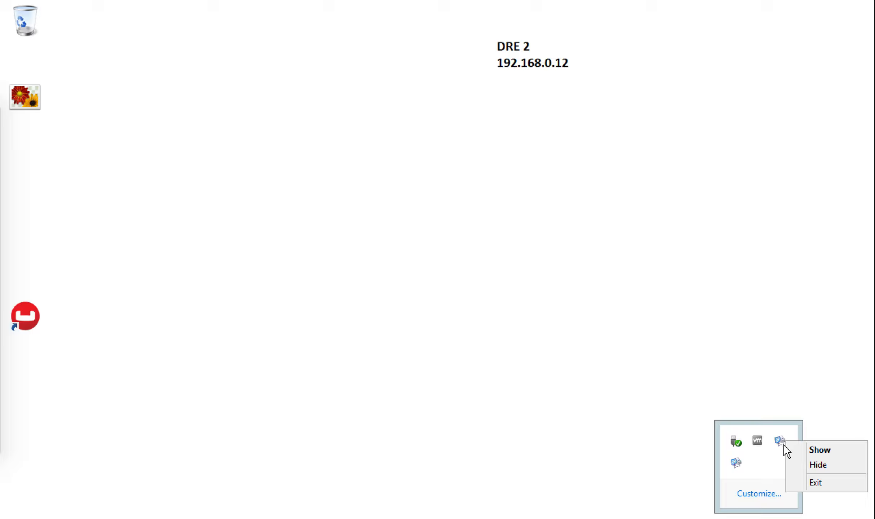
left_click(816, 483)
left_click(758, 517)
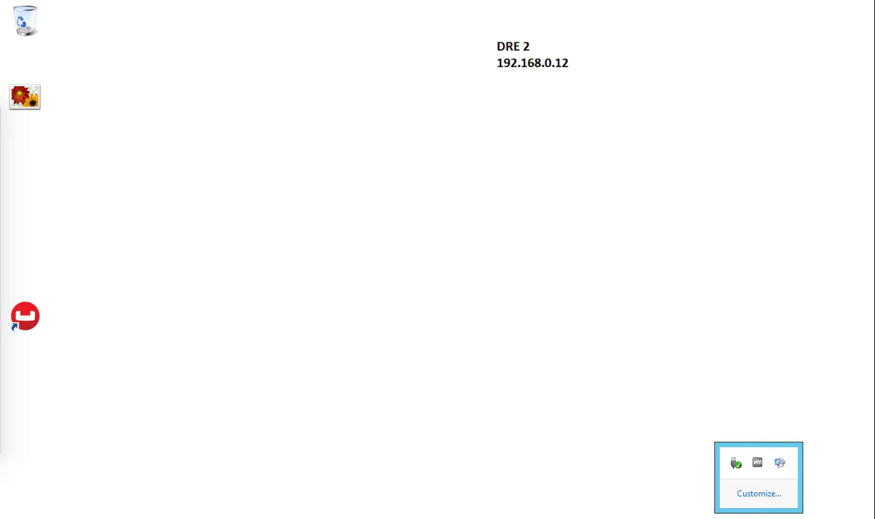
Show the Print Queue Viewer window on DRE2 and clear Server Manager from behind it.
right_click(785, 460)
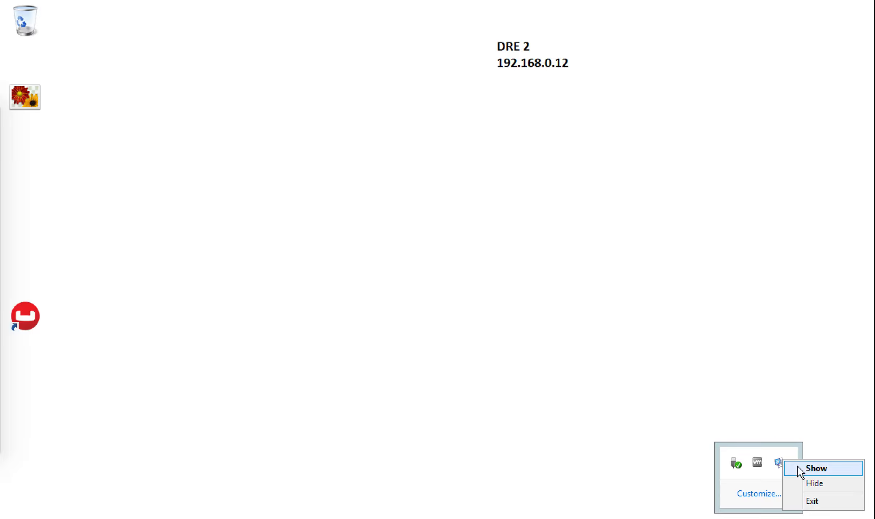
left_click(798, 467)
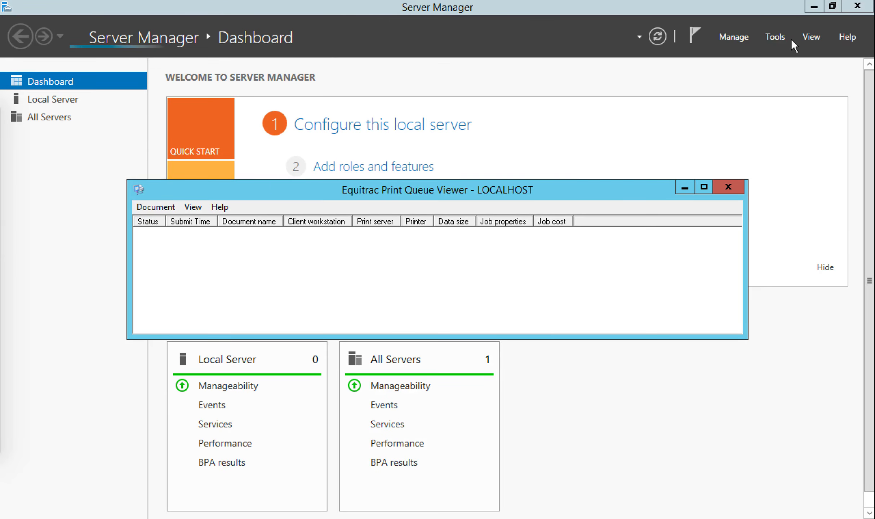
left_click(771, 88)
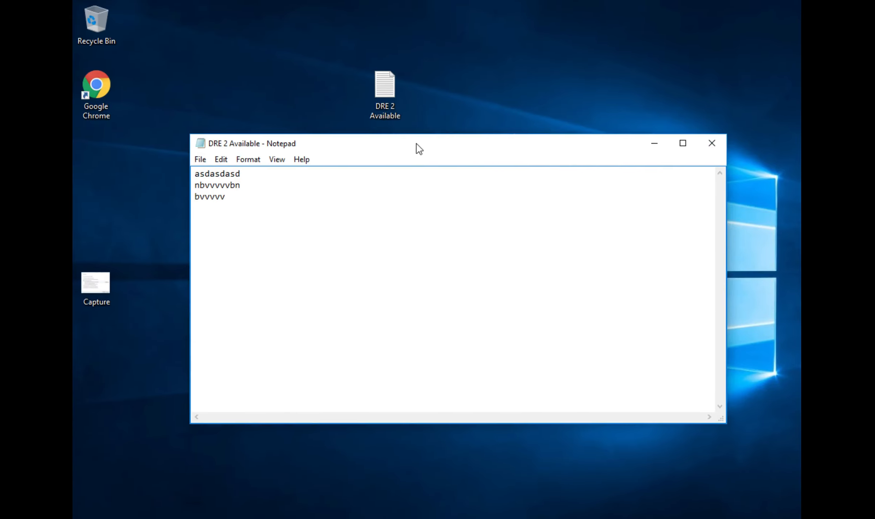
Reopen the DRE 2 Available text file on the workstation and print it to Follow You Queue on printlb.
left_click(711, 144)
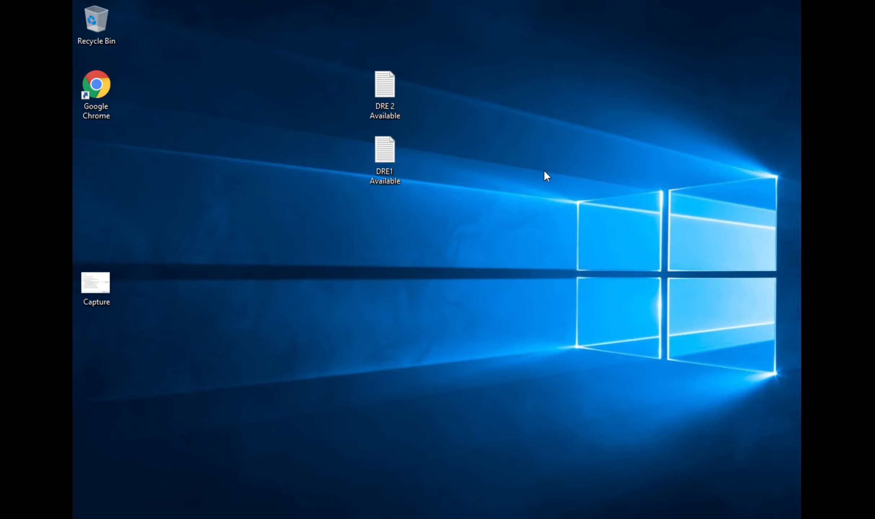
double_click(387, 95)
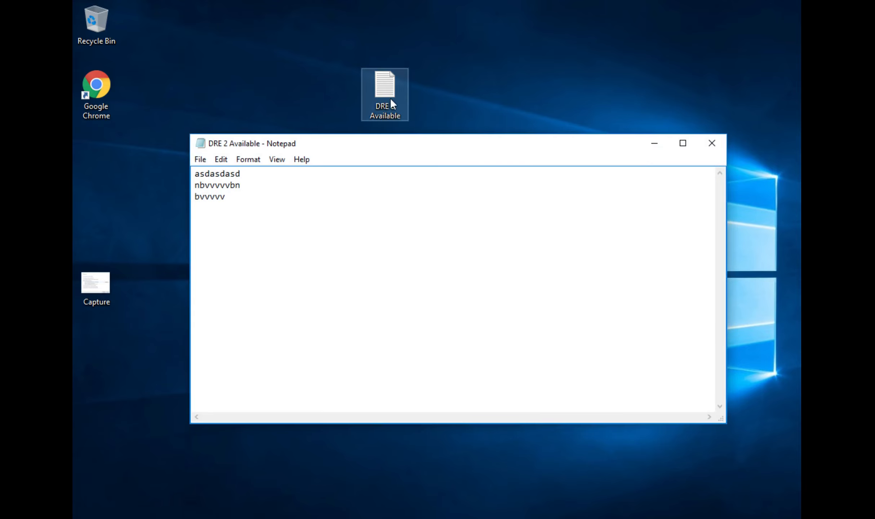
key("ctrl+p")
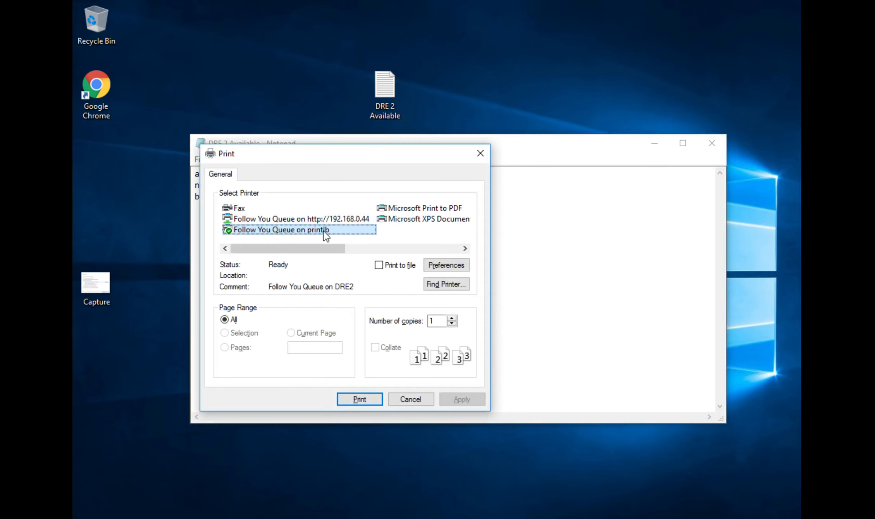
left_click(360, 399)
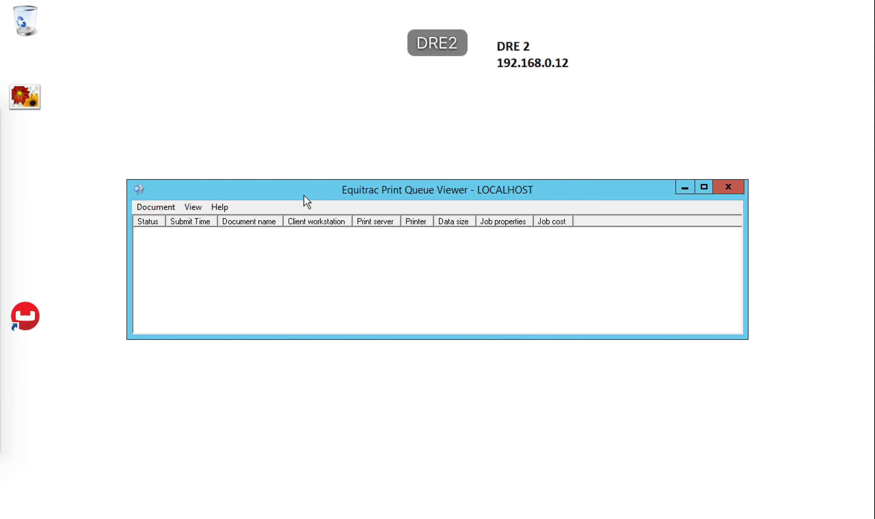
Refresh the Print Queue Viewer on DRE2 to check for the submitted print job.
left_click(169, 208)
mouse_move(193, 209)
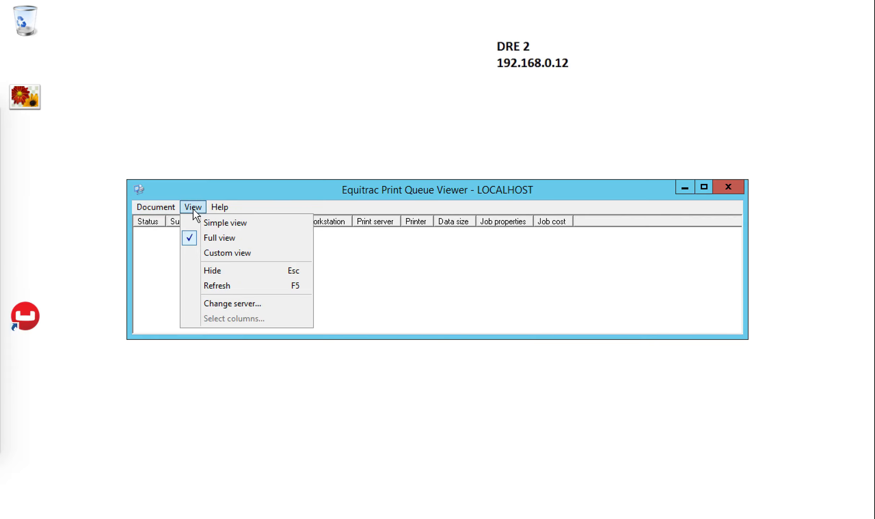
left_click(221, 286)
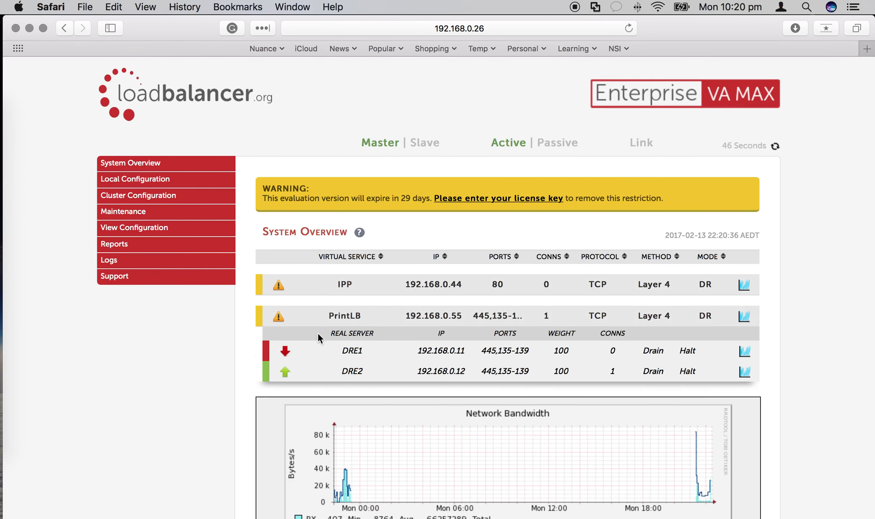
Collapse and re-expand the PrintLB virtual service in the load balancer's System Overview to examine the status and connections of DRE1 and DRE2.
mouse_move(340, 322)
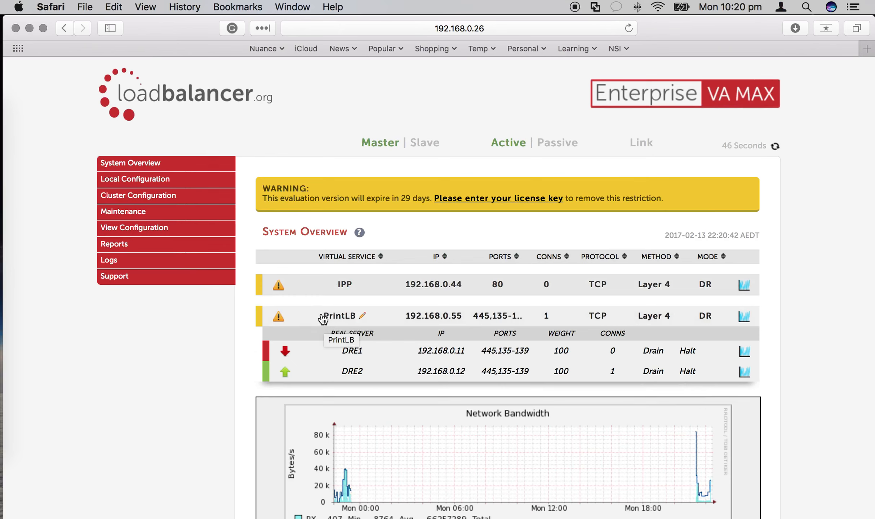
left_click(323, 318)
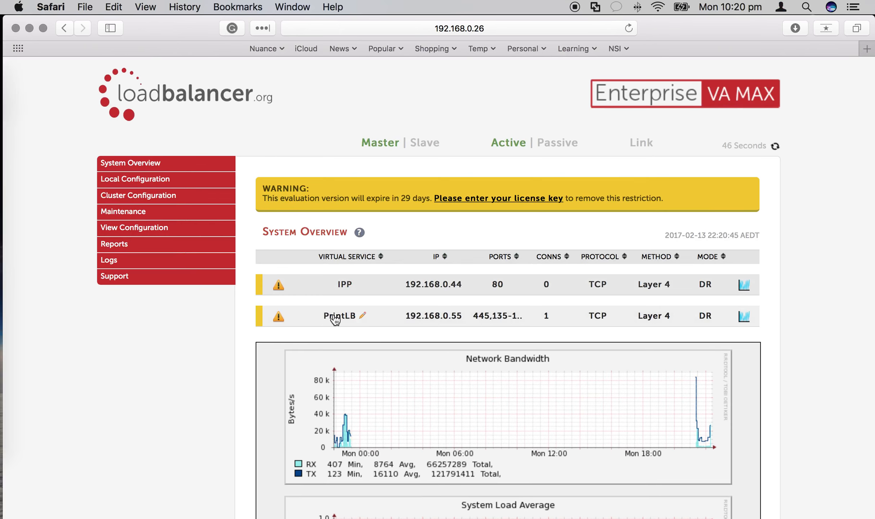
left_click(390, 320)
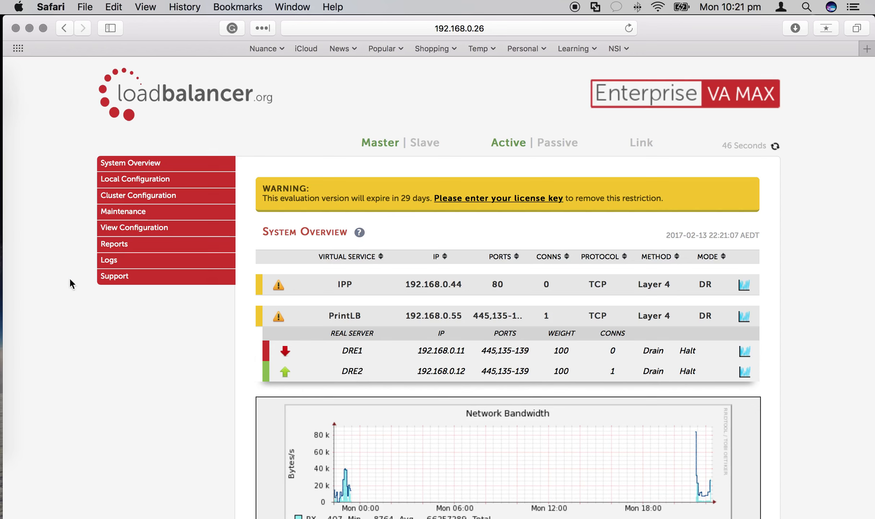
Switch to PowerPoint, open the recent presentation Print Submission HA.pptx and start the slide show from the Demo Solution Design slide.
mouse_move(3, 253)
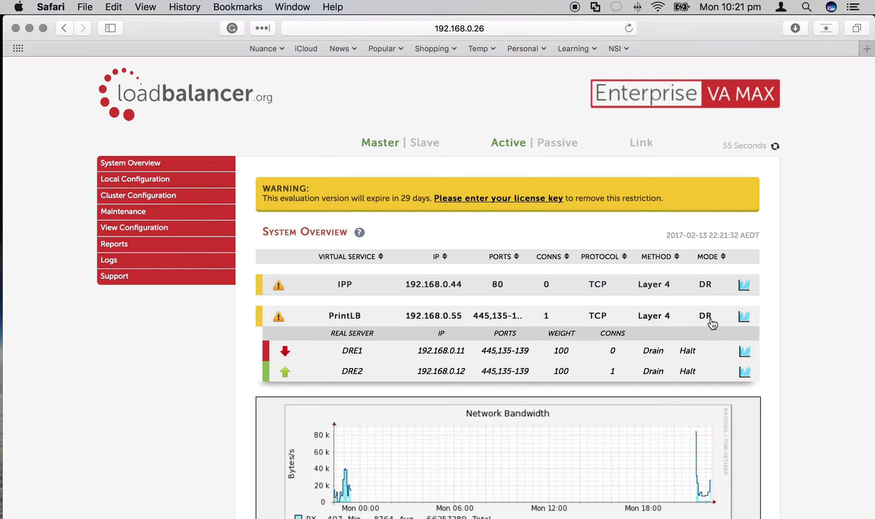
mouse_move(11, 217)
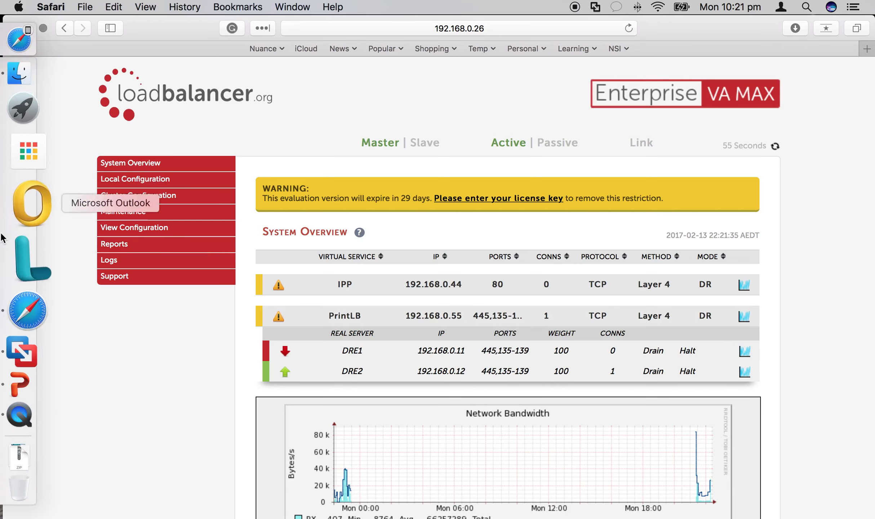
left_click(12, 341)
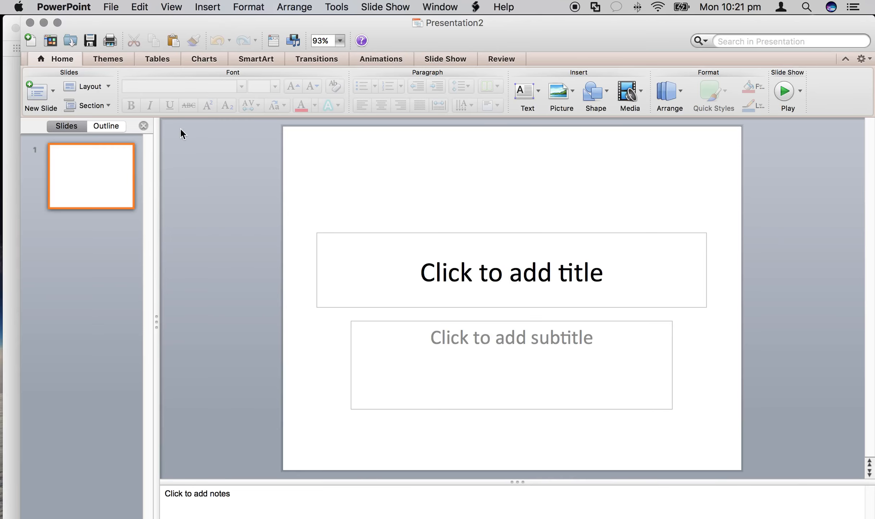
left_click(110, 7)
mouse_move(64, 5)
mouse_move(110, 8)
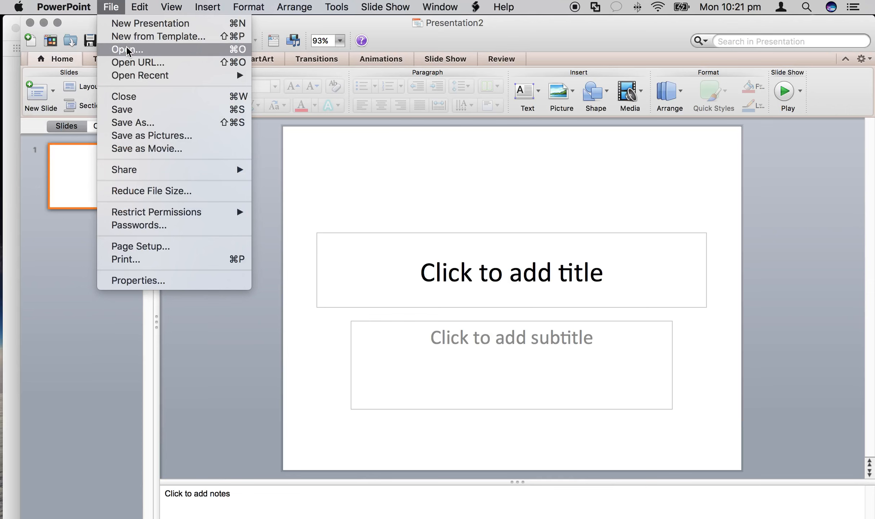
mouse_move(141, 77)
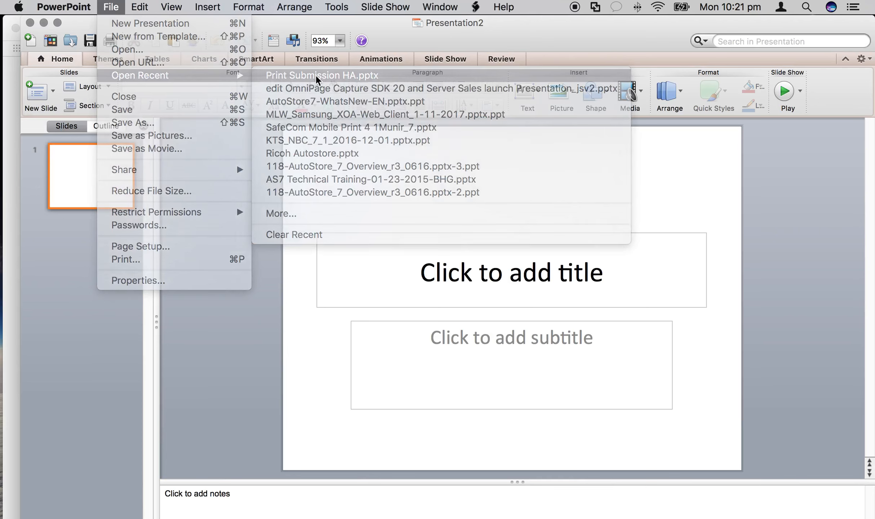
left_click(312, 78)
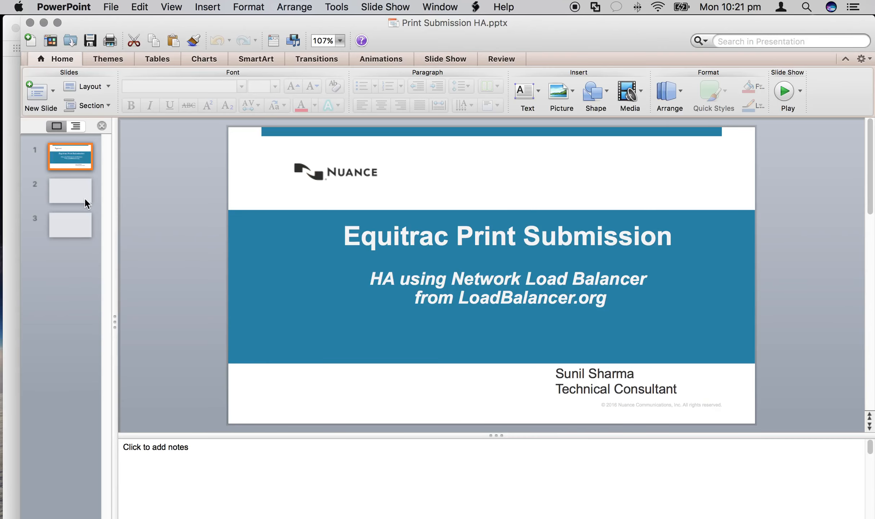
left_click(75, 195)
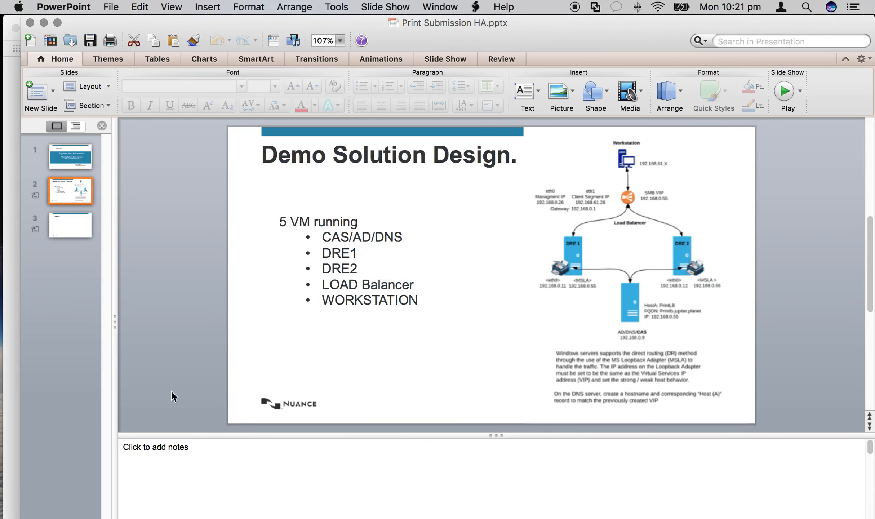
key("super+Return")
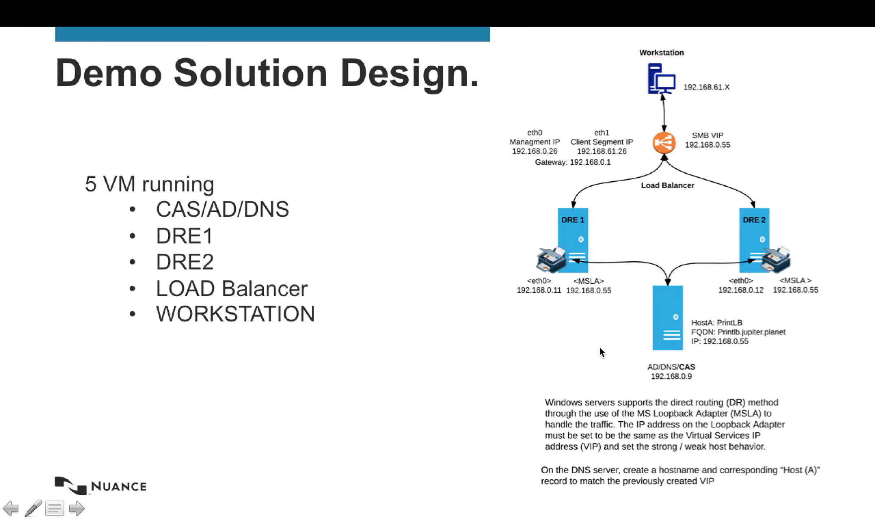